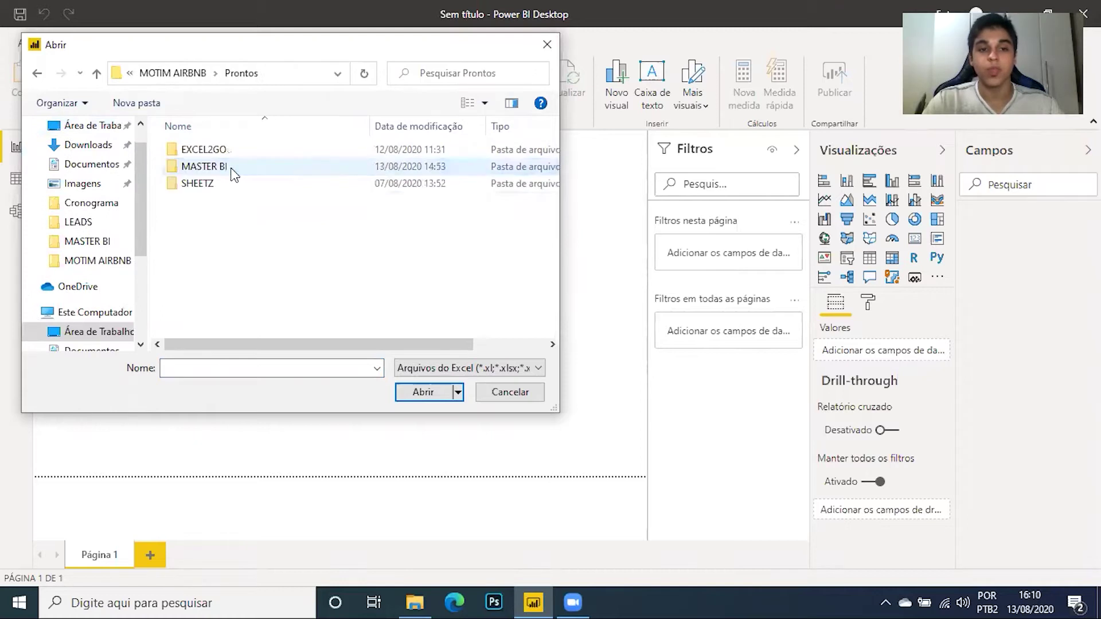
- Open the Banco Airbnb workbook from the MASTER BI folder as the data source
double_click(232, 171)
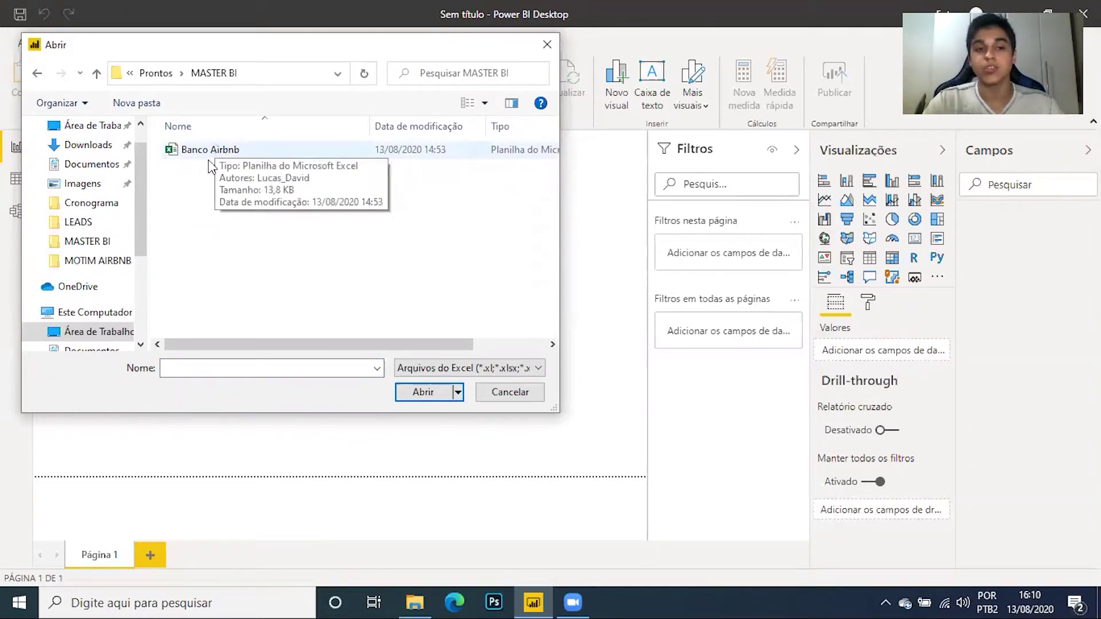
double_click(189, 150)
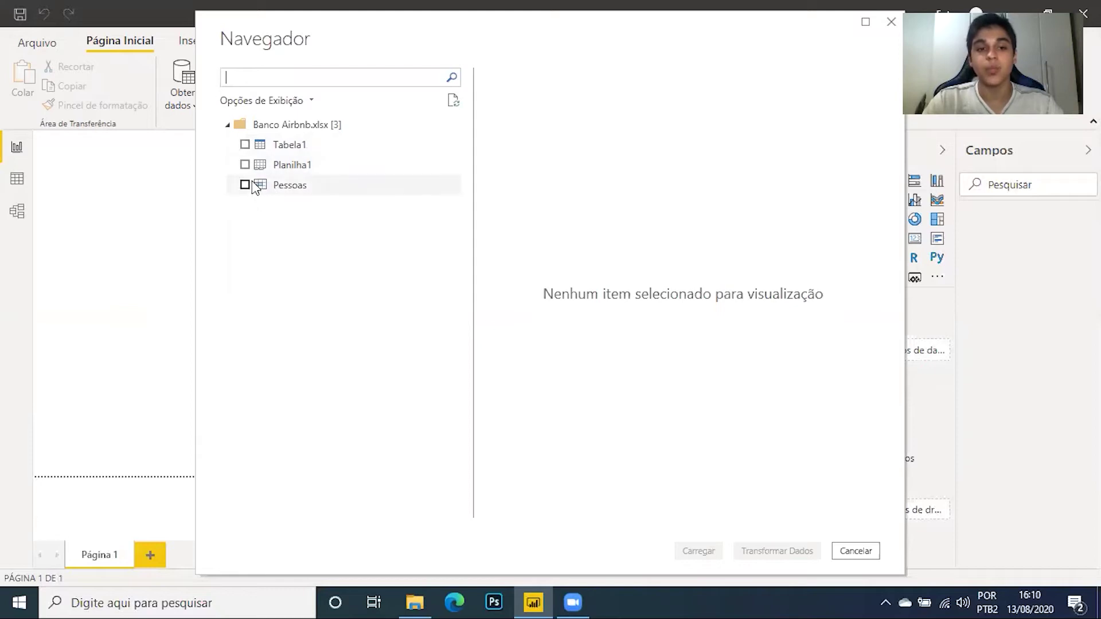
- Preview the contents of Pessoas, Planilha1 and Tabela1, checking all the columns of the two larger ones
left_click(289, 188)
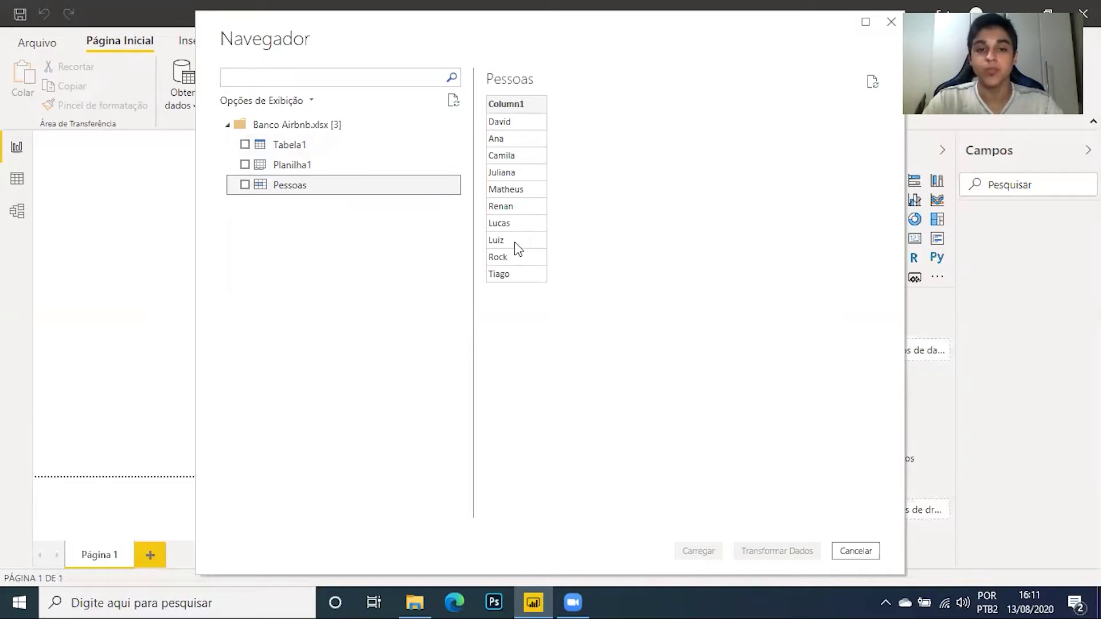
left_click(304, 167)
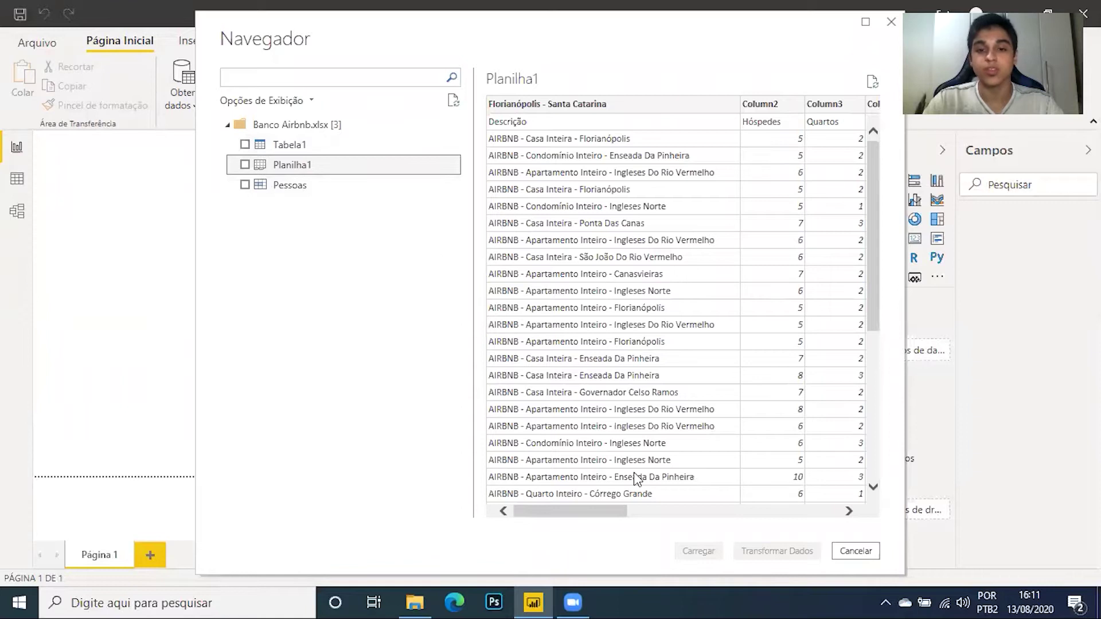
scroll(634, 477, "right", 10)
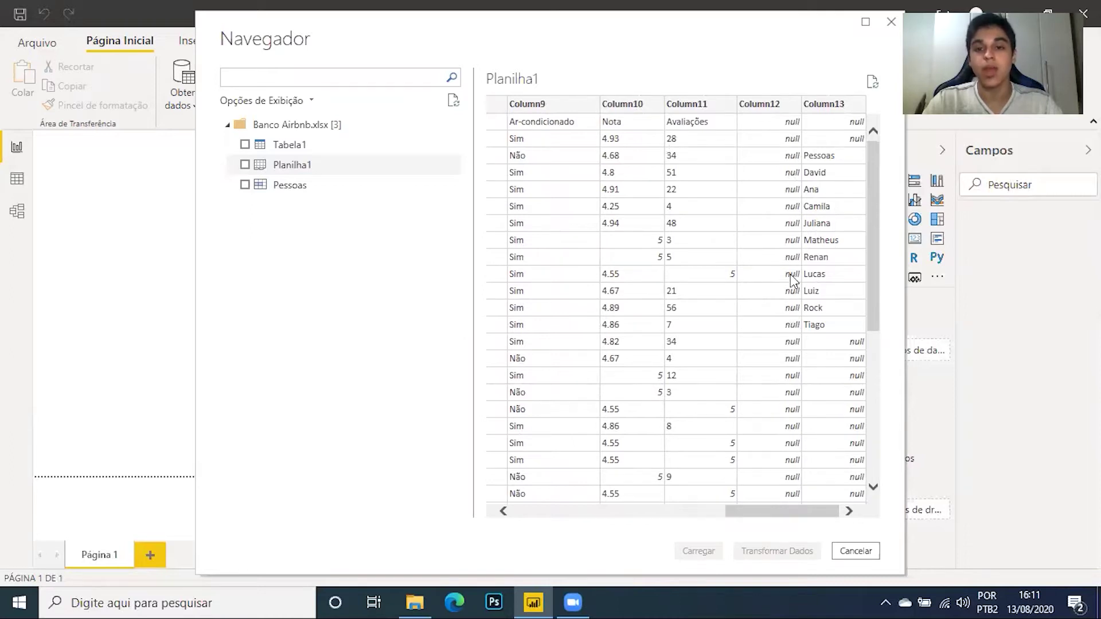
left_click(290, 147)
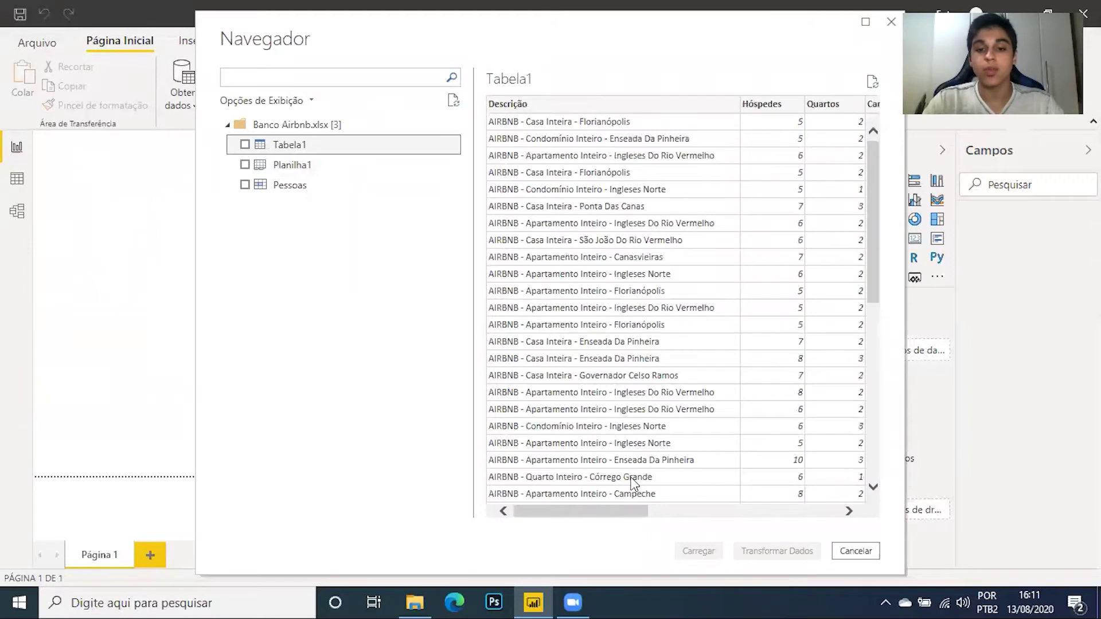
scroll(633, 483, "right", 5)
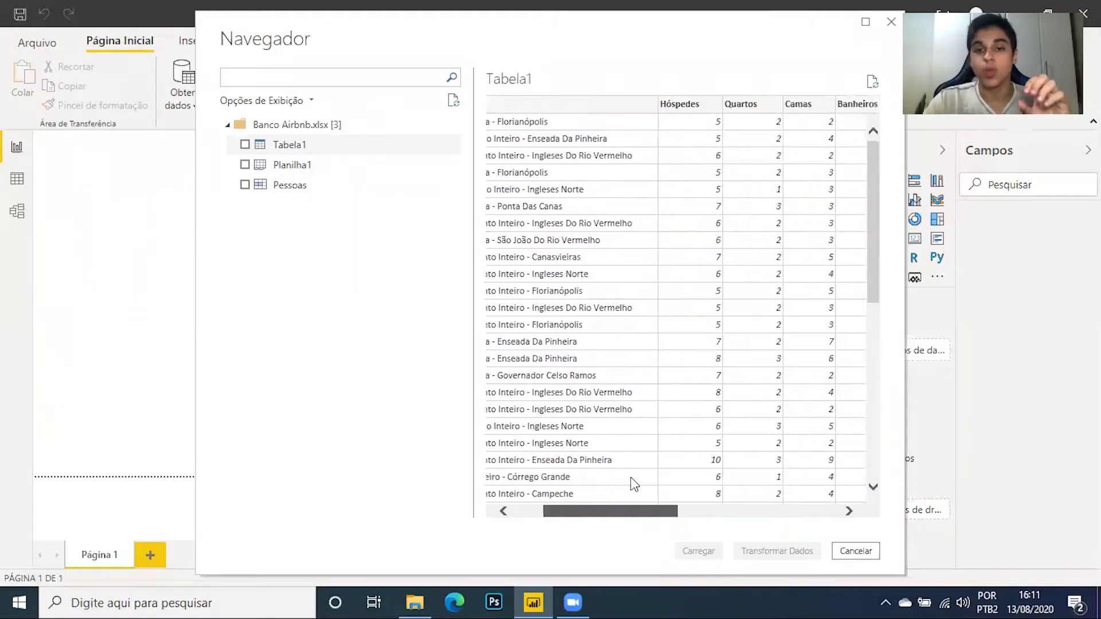
scroll(633, 484, "right", 7)
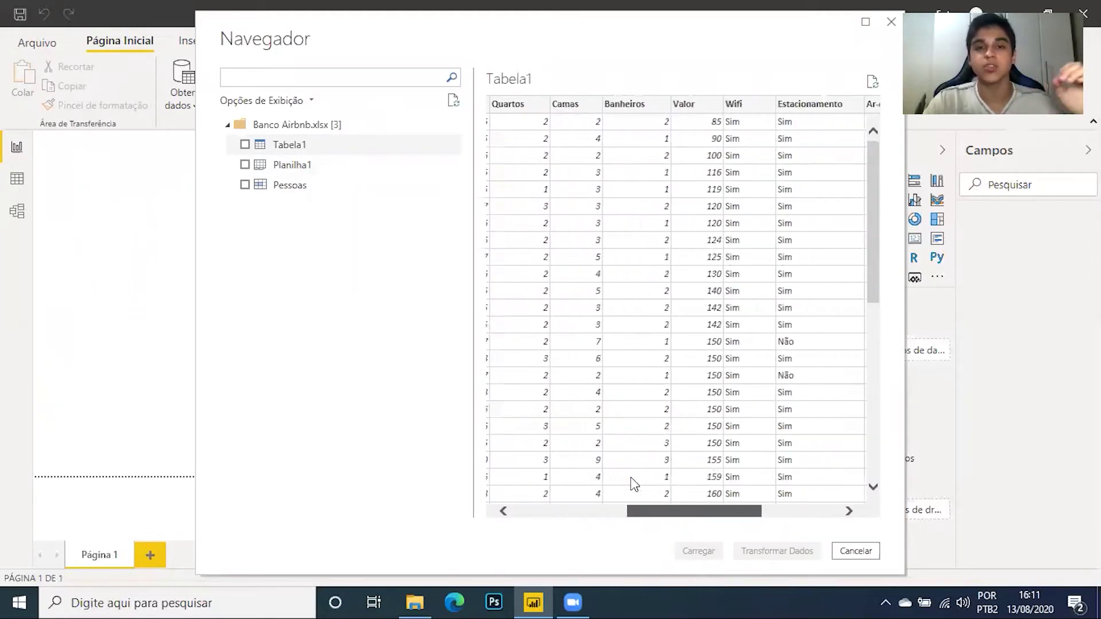
scroll(633, 484, "right", 7)
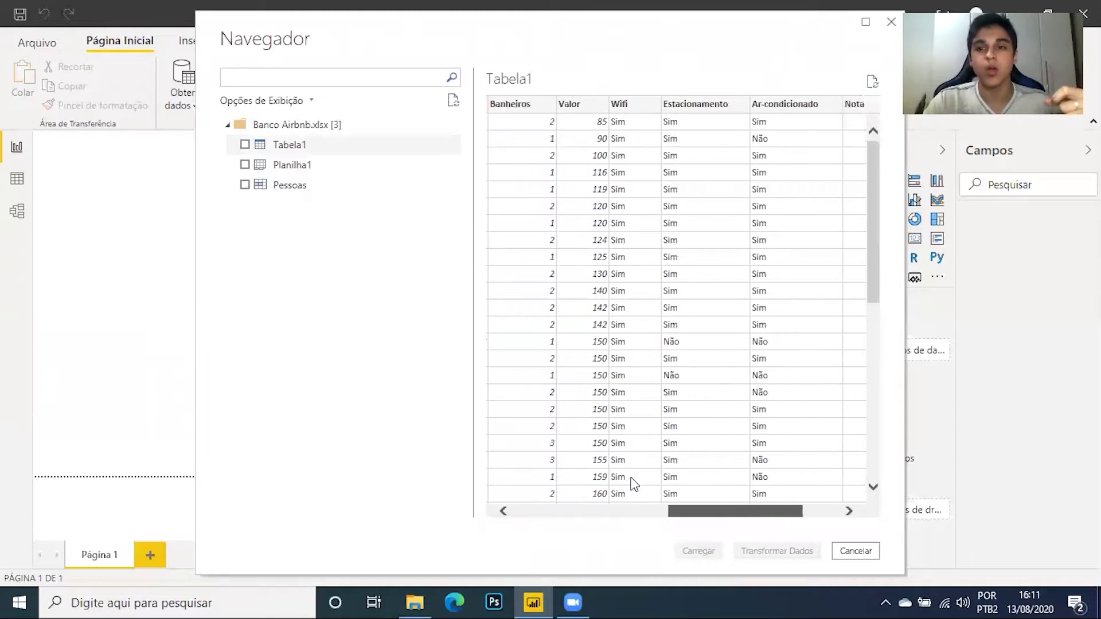
scroll(633, 483, "right", 3)
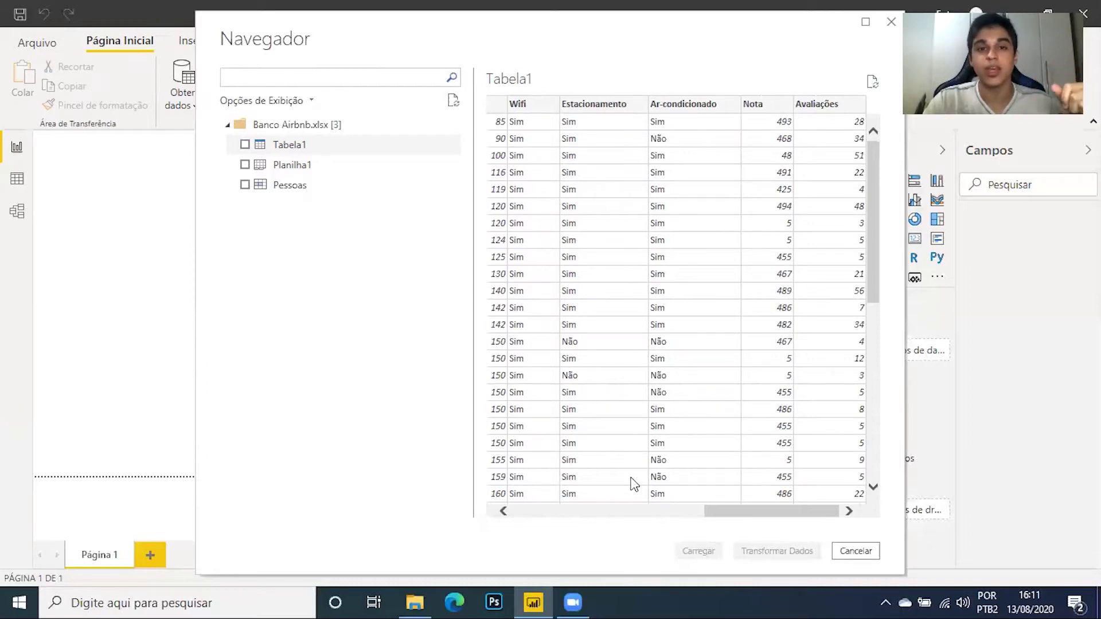
scroll(632, 483, "left", 4)
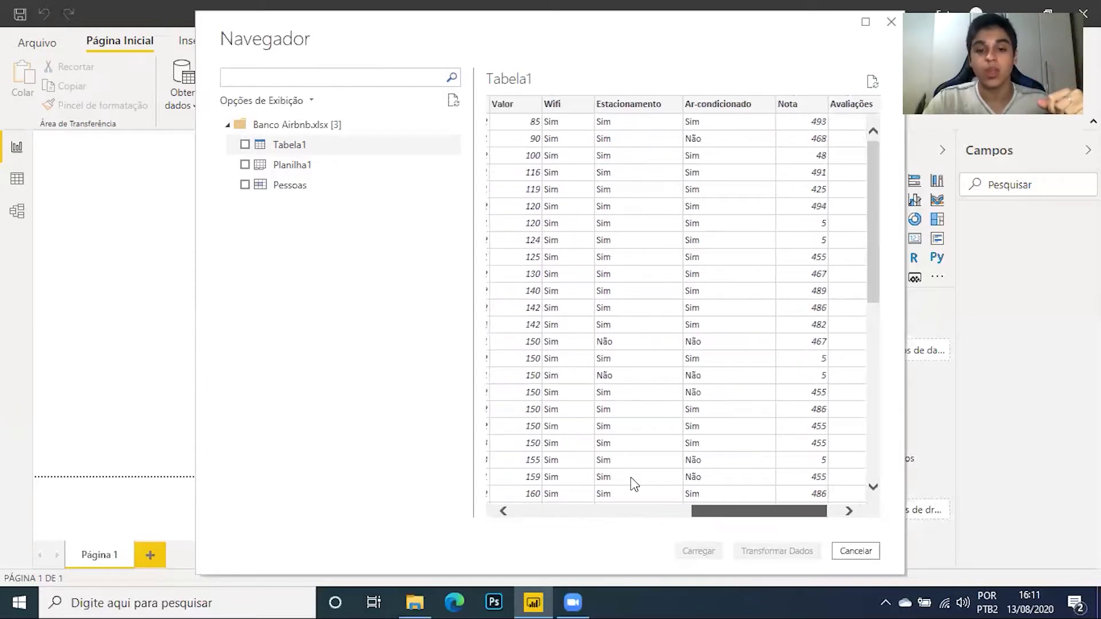
- Select Tabela1 for import and open it in the Power Query editor for transformation
left_click(244, 145)
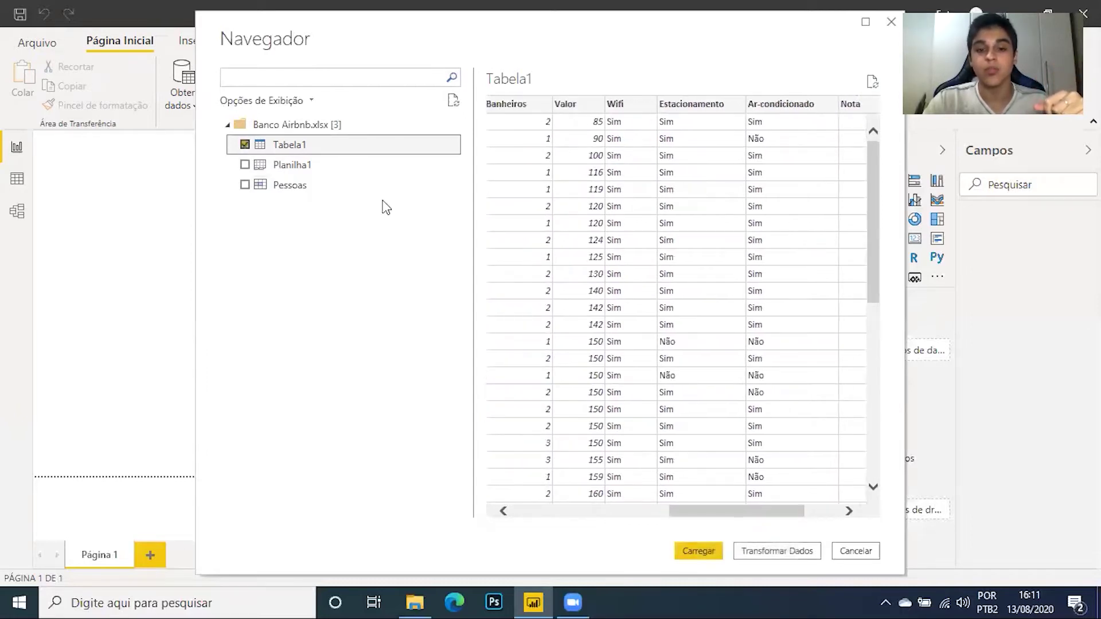
left_click(847, 553)
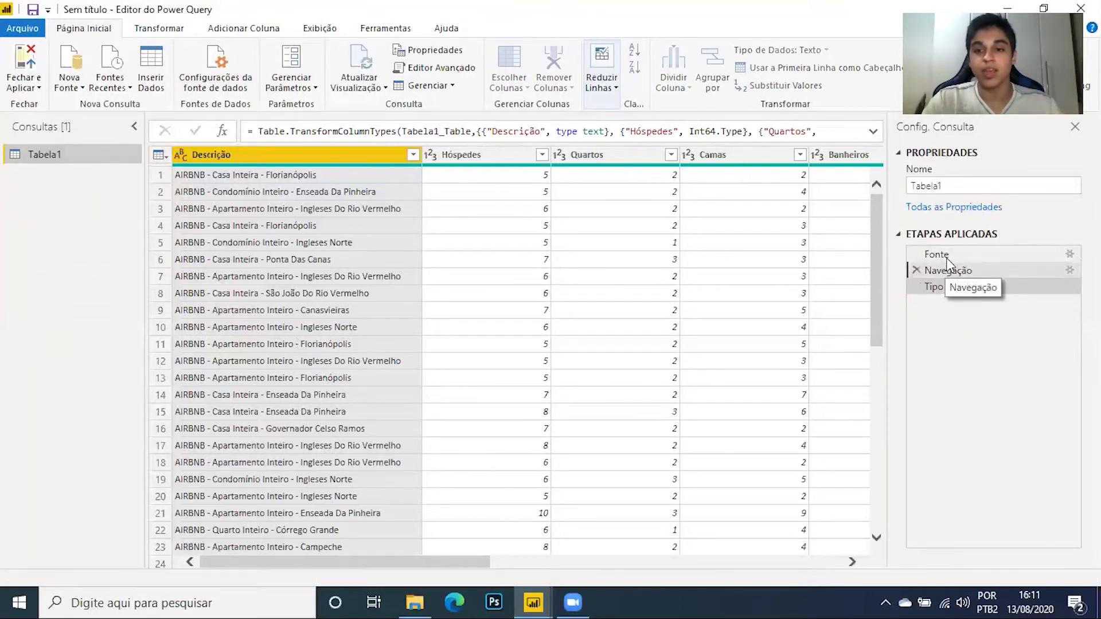
- Compare the Nota column in the Navegação and Tipo Alterado applied steps, and delete the Tipo Alterado step
left_click(963, 272)
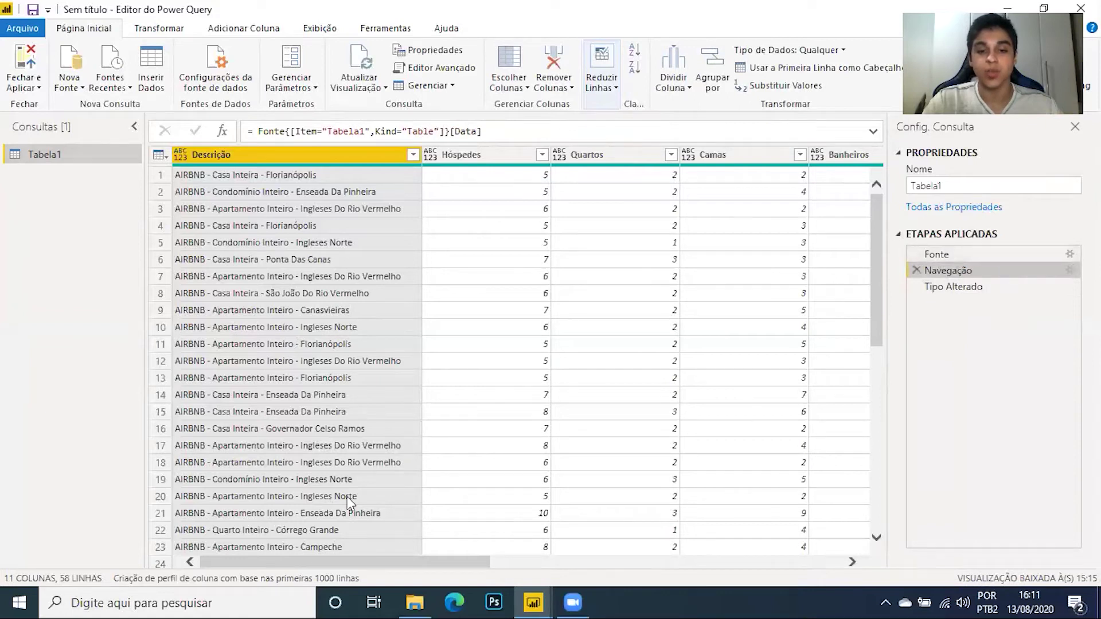
scroll(346, 496, "right", 5)
scroll(347, 497, "right", 5)
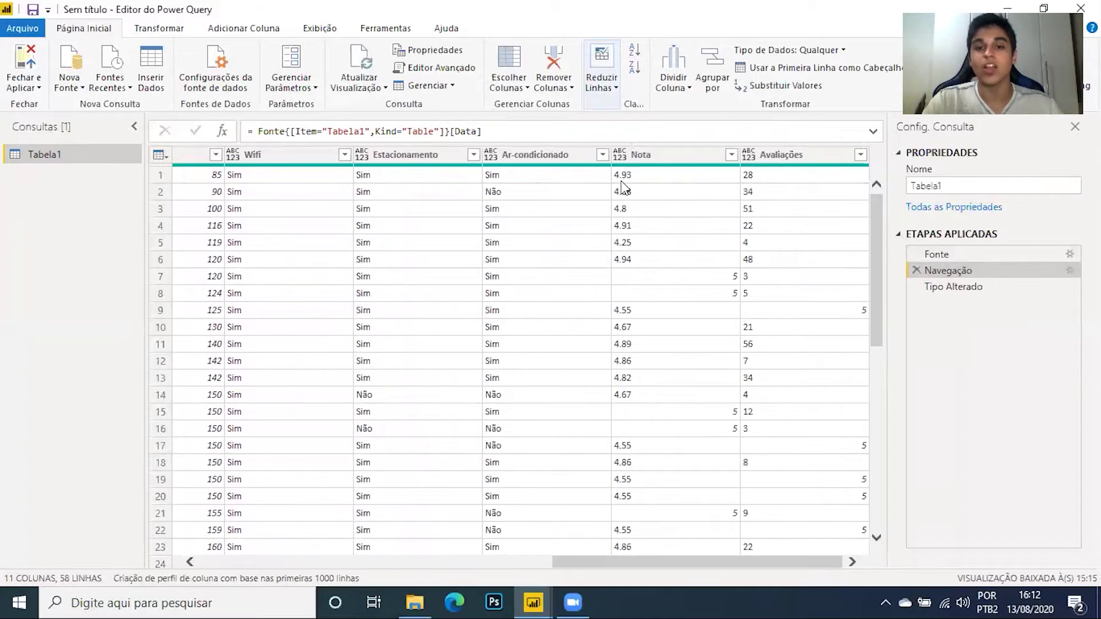
left_click(958, 284)
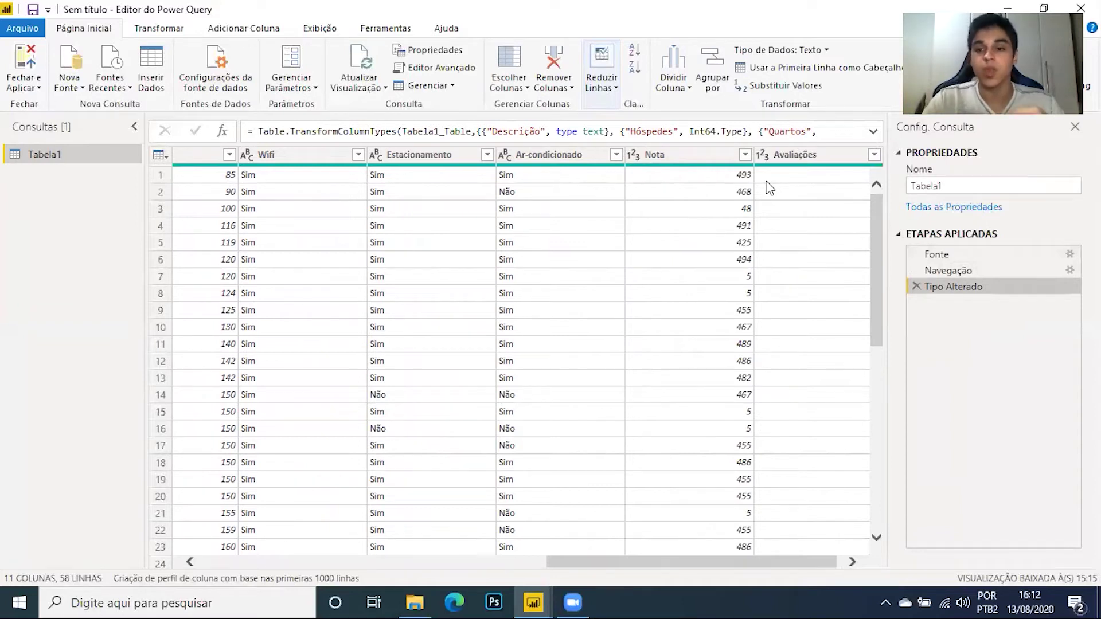
left_click(916, 286)
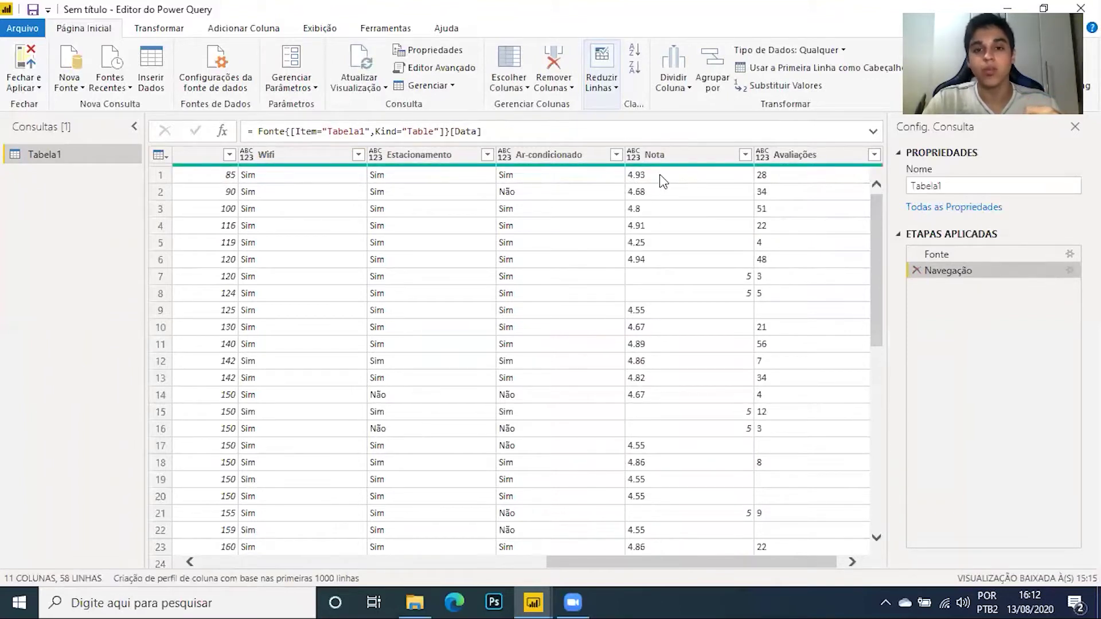
- Start a locale-based type change on the Nota column with Número Decimal as the data type
left_click(636, 156)
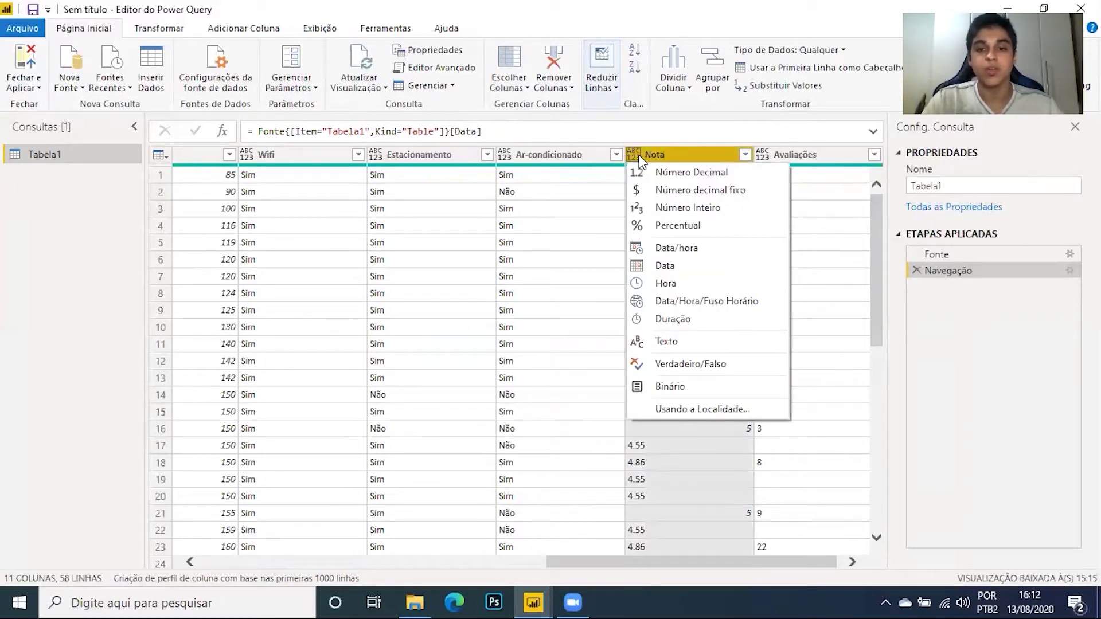
left_click(708, 408)
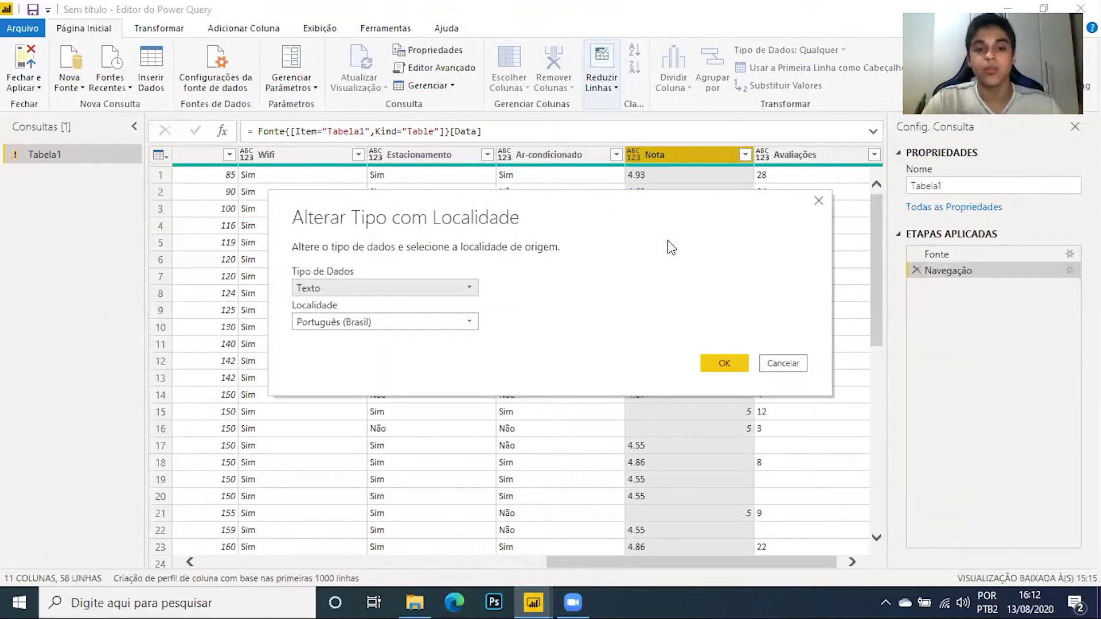
left_click(420, 288)
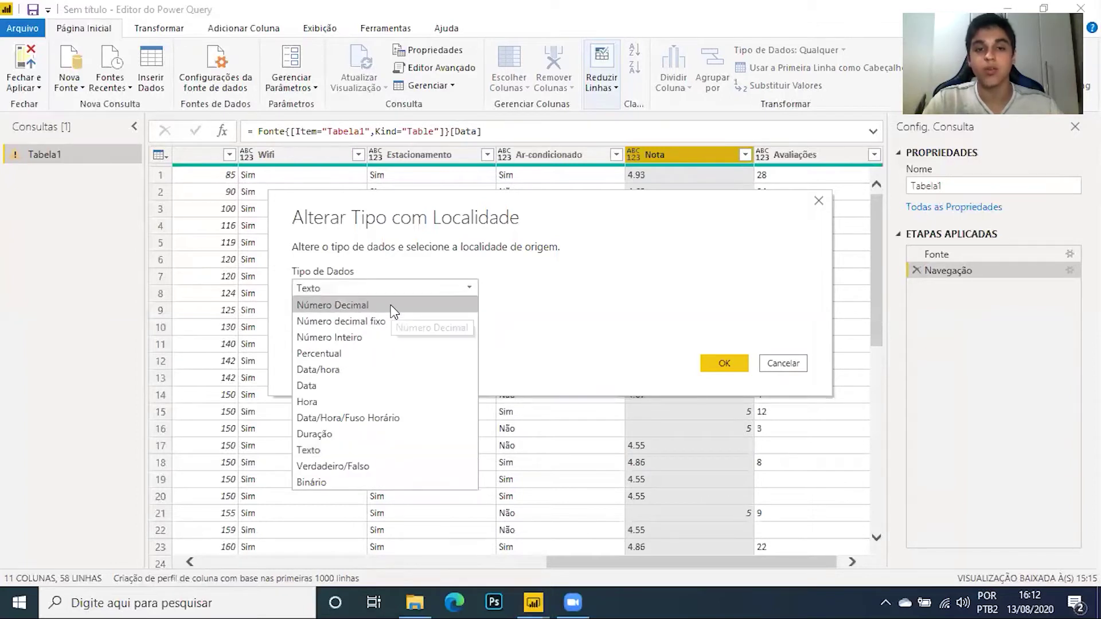
left_click(393, 306)
- Set the locale of the Nota type change to Inglês (Estados Unidos) and apply the conversion
left_click(385, 325)
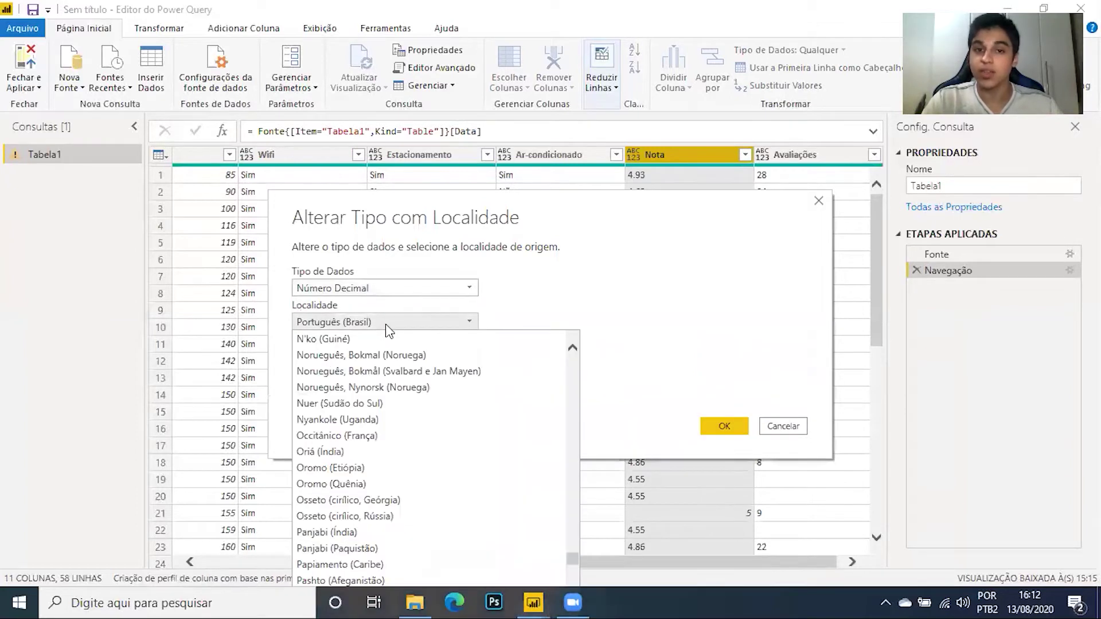
scroll(465, 390, "down", 20)
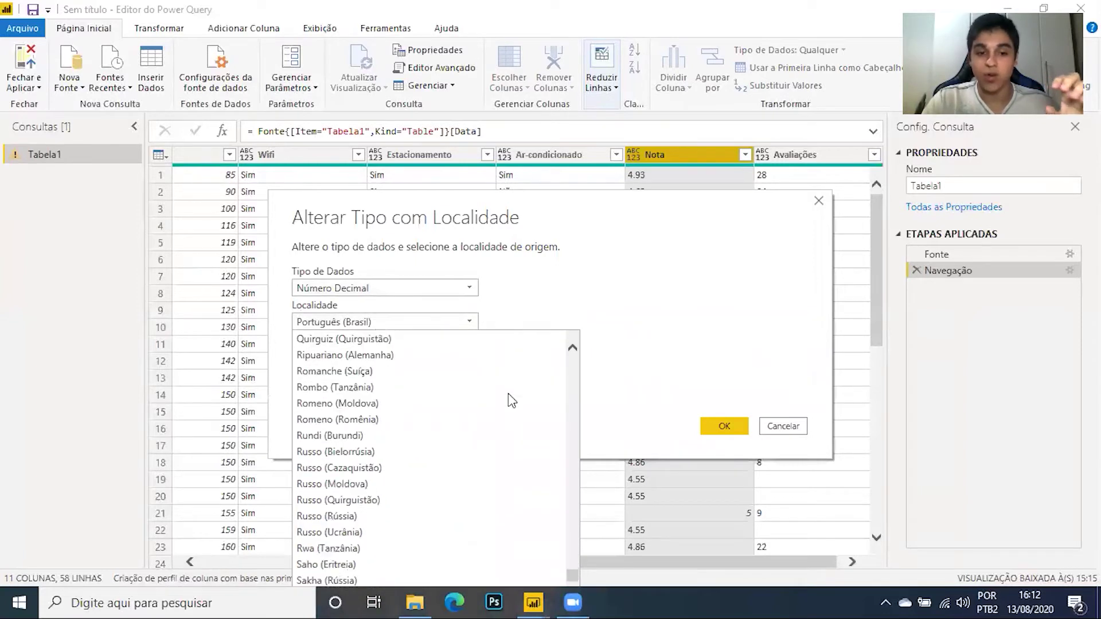
scroll(512, 401, "down", 20)
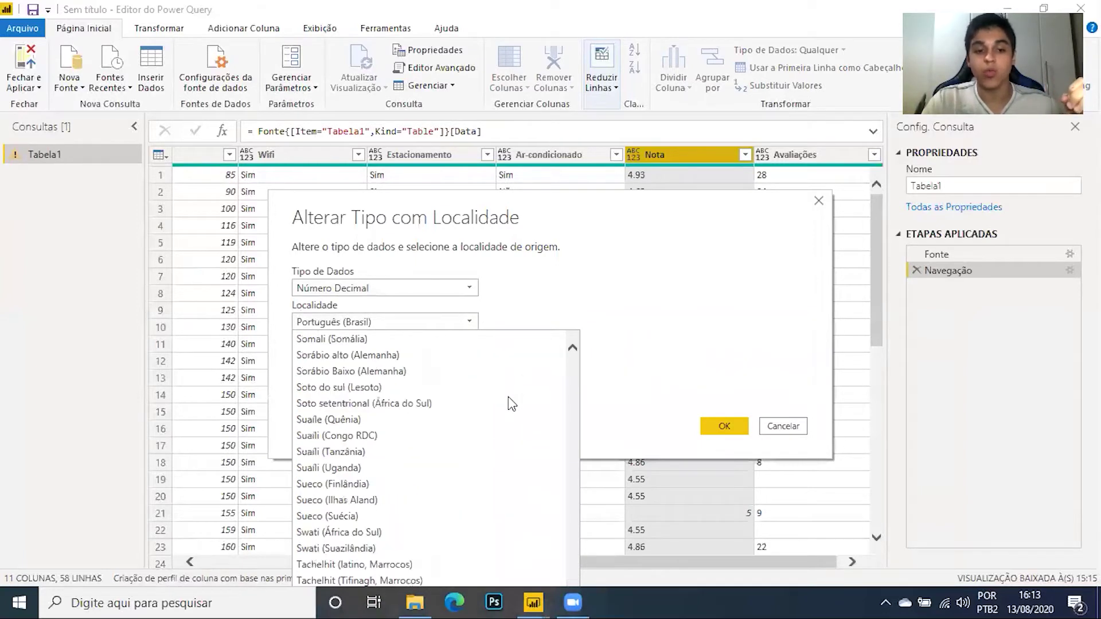
scroll(510, 401, "down", 7)
scroll(528, 403, "up", 8)
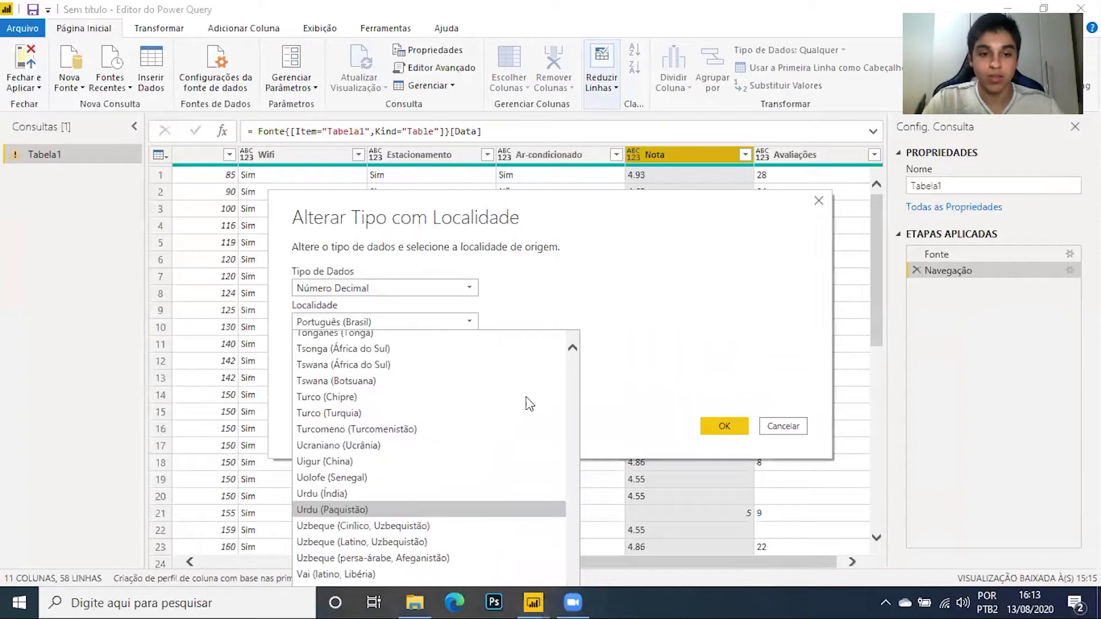
scroll(533, 404, "up", 20)
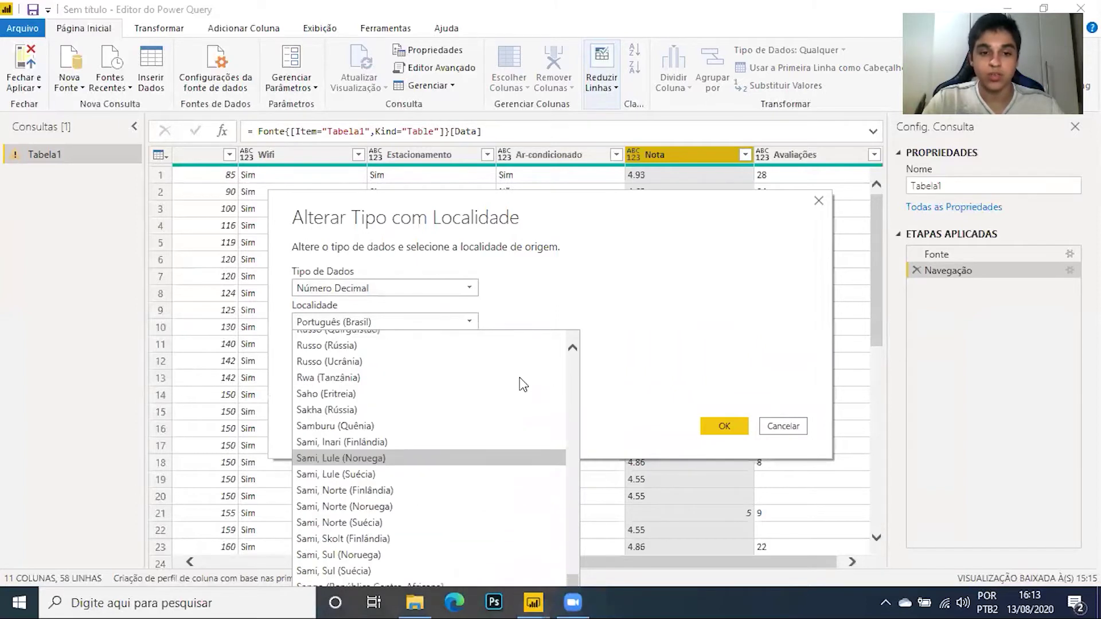
scroll(521, 375, "up", 20)
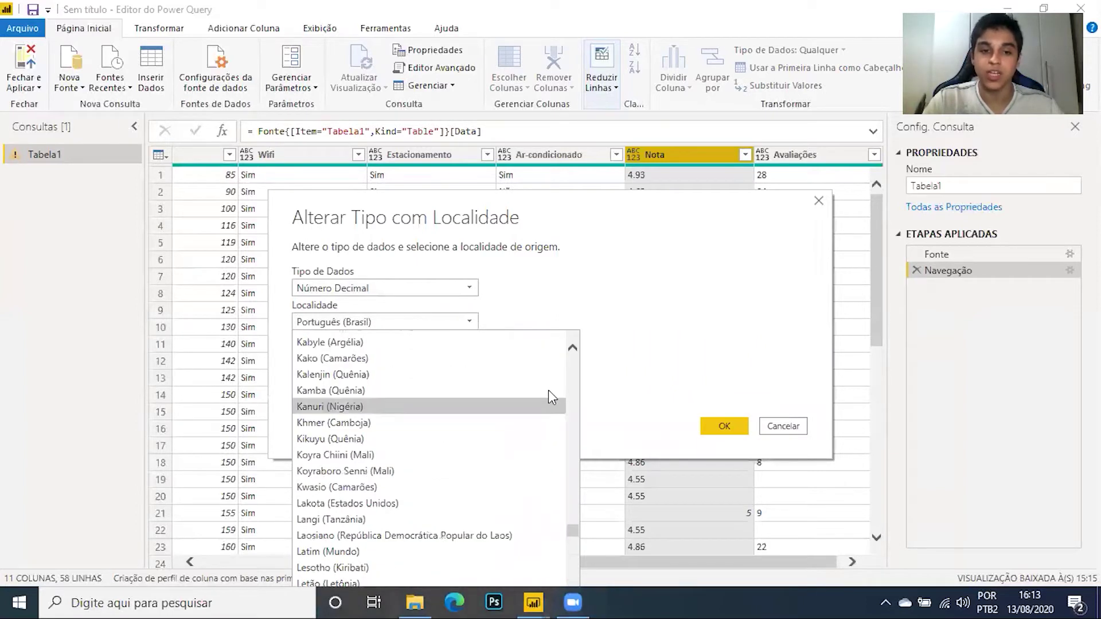
scroll(567, 491, "up", 5)
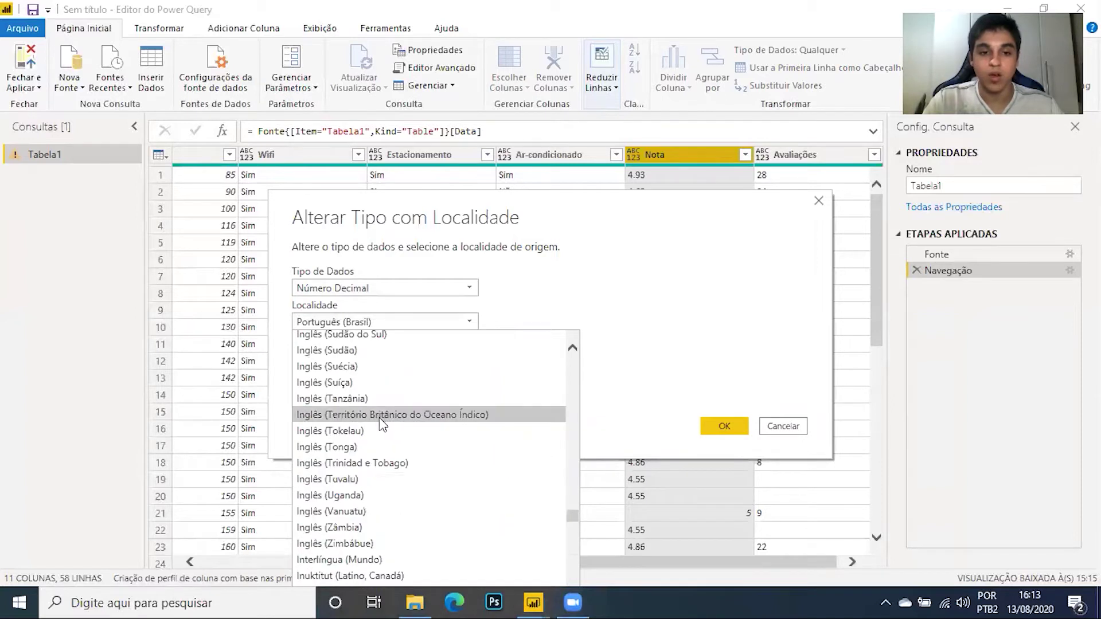
scroll(345, 465, "up", 15)
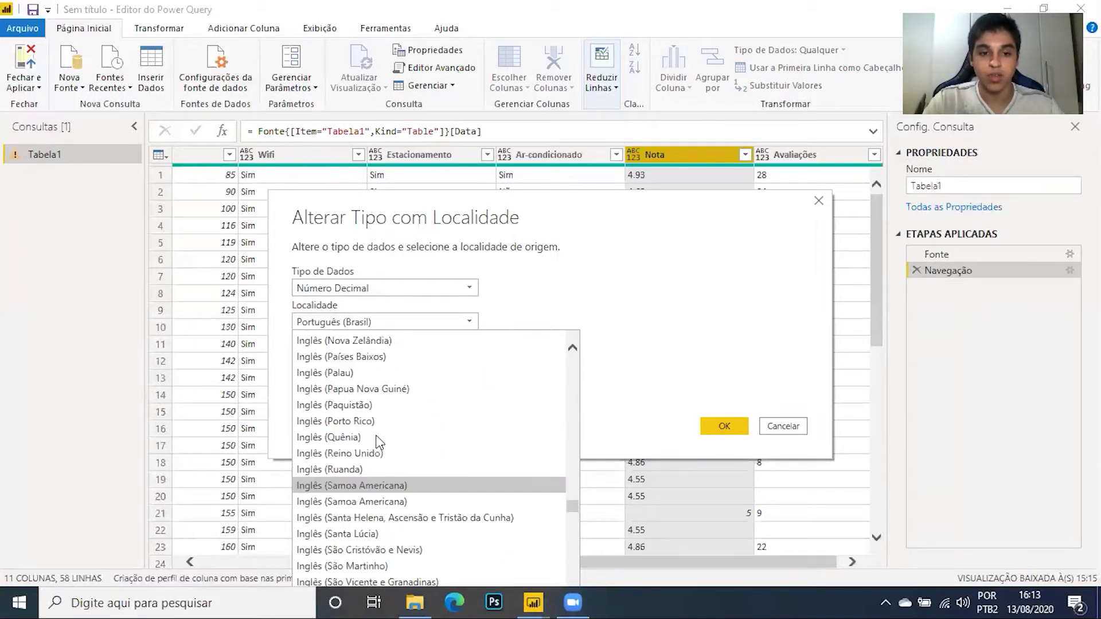
scroll(382, 430, "up", 15)
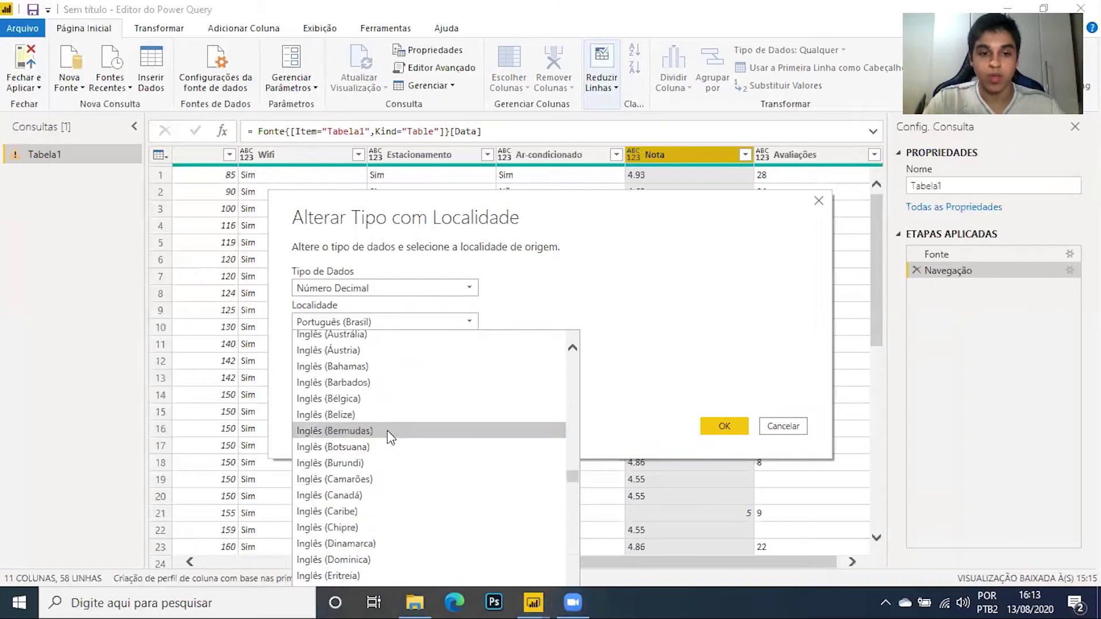
scroll(380, 409, "up", 1)
scroll(379, 449, "down", 5)
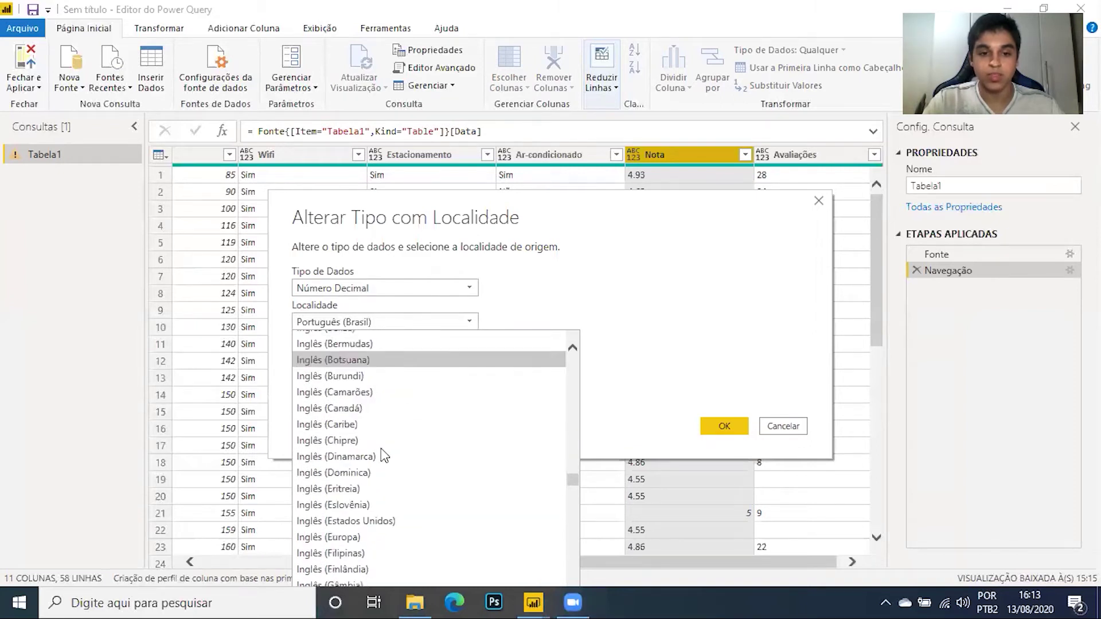
left_click(390, 464)
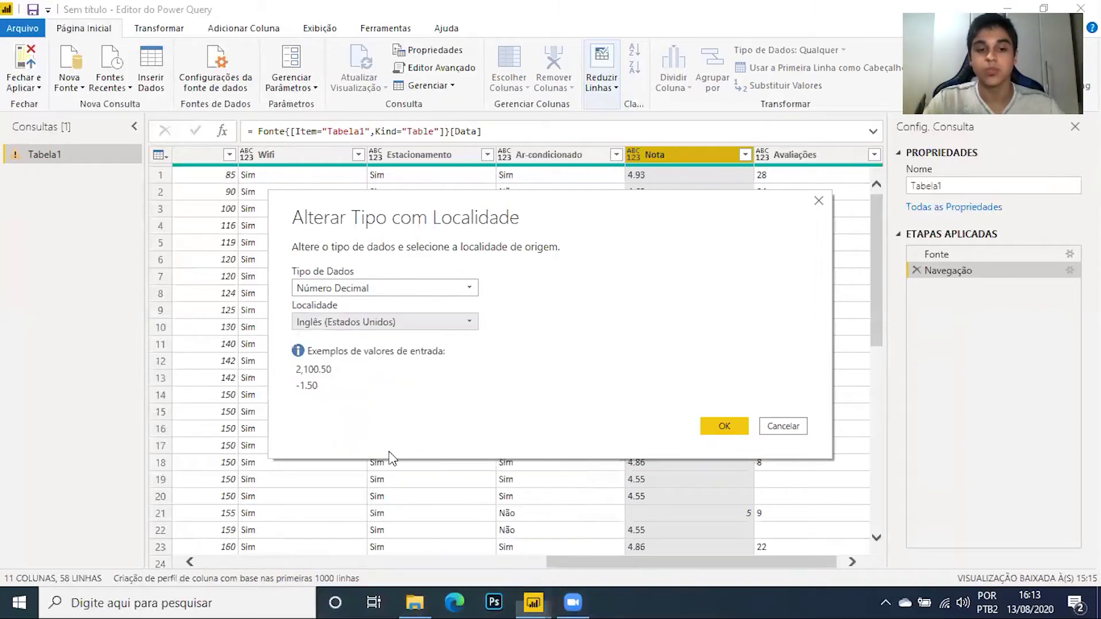
left_click(724, 426)
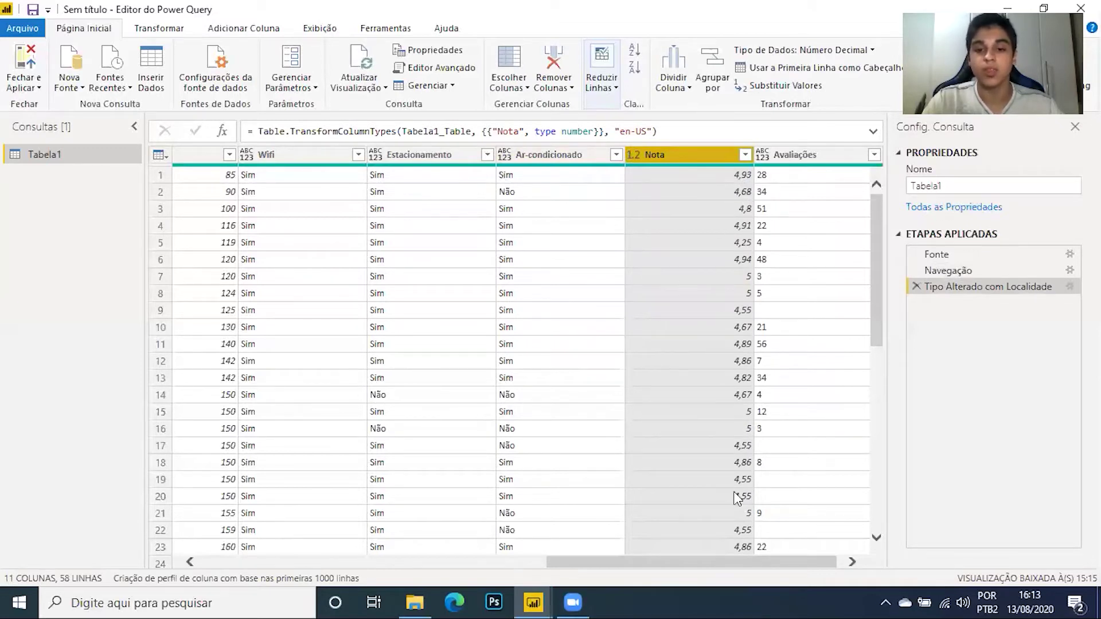
- Change the data type of the Avaliações column to Número Inteiro
scroll(738, 497, "right", 1)
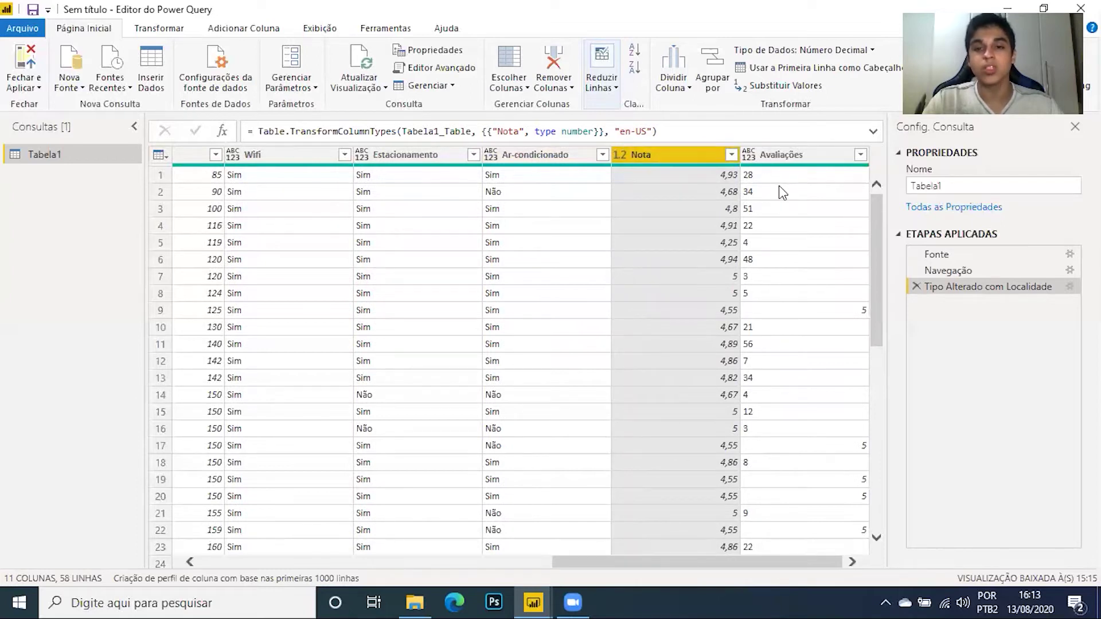
left_click(750, 156)
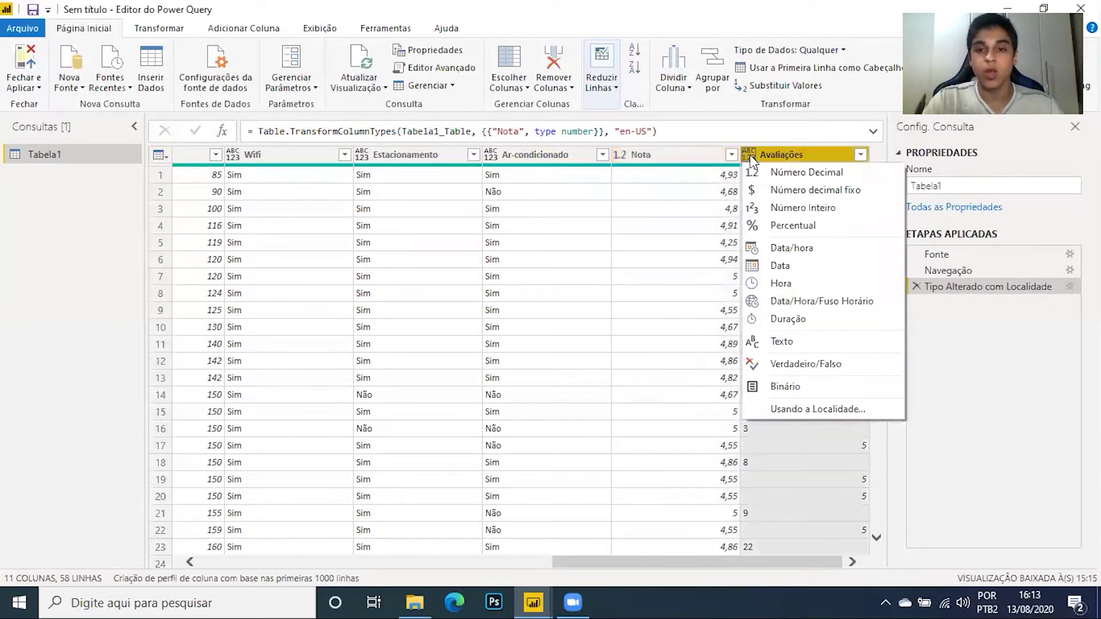
left_click(804, 209)
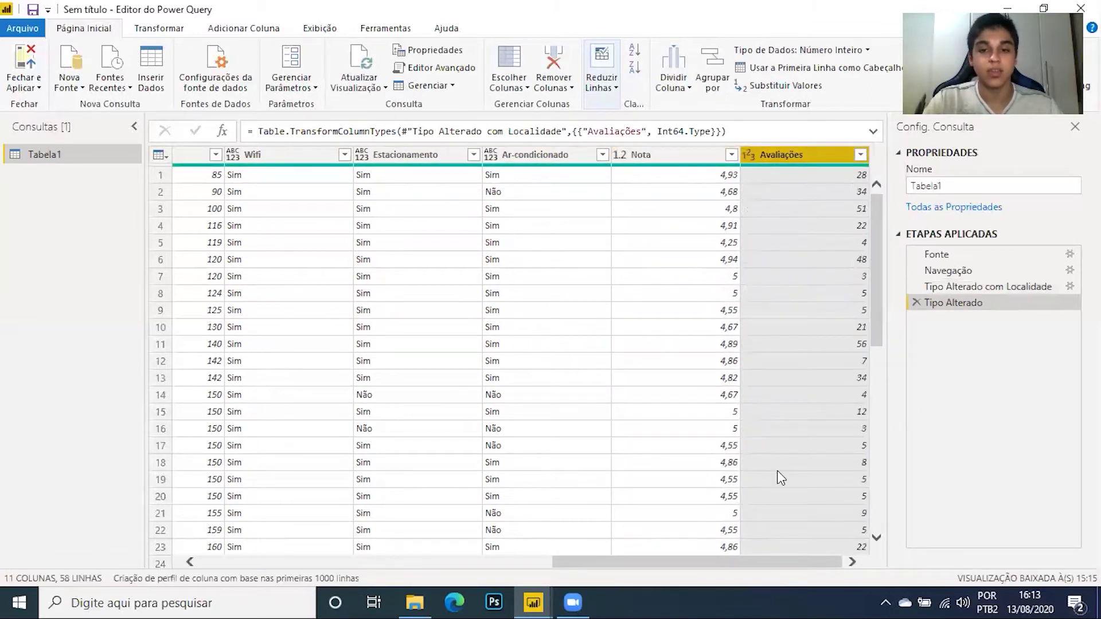
- Change the data type of the Wifi, Estacionamento and Ar-condicionado columns to Texto
scroll(780, 478, "left", 2)
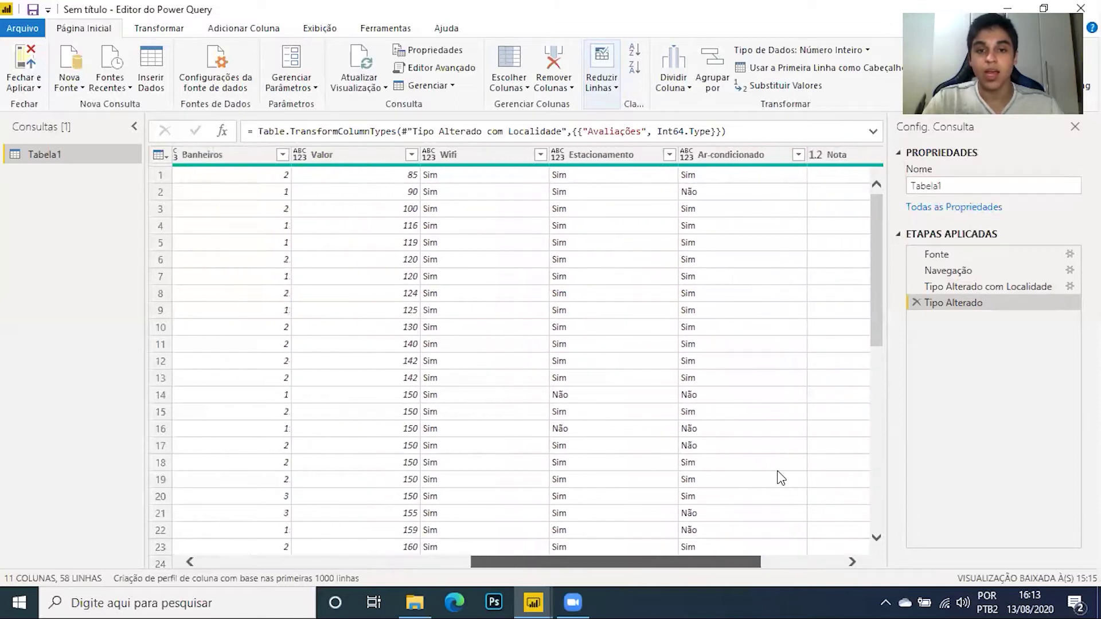
left_click(734, 154)
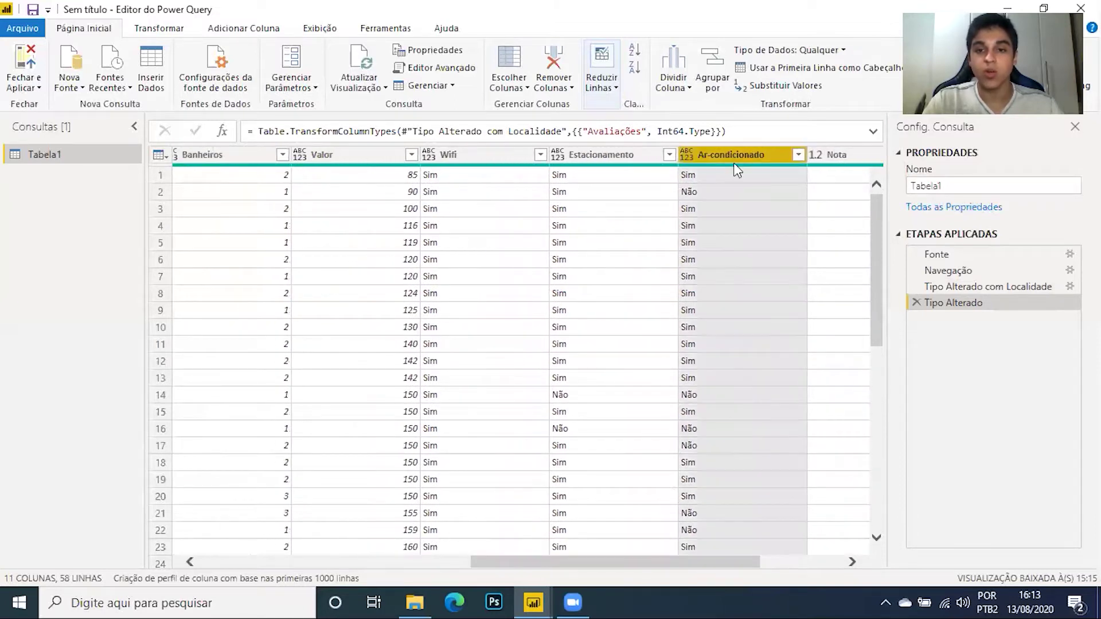
left_click(461, 156, "shift")
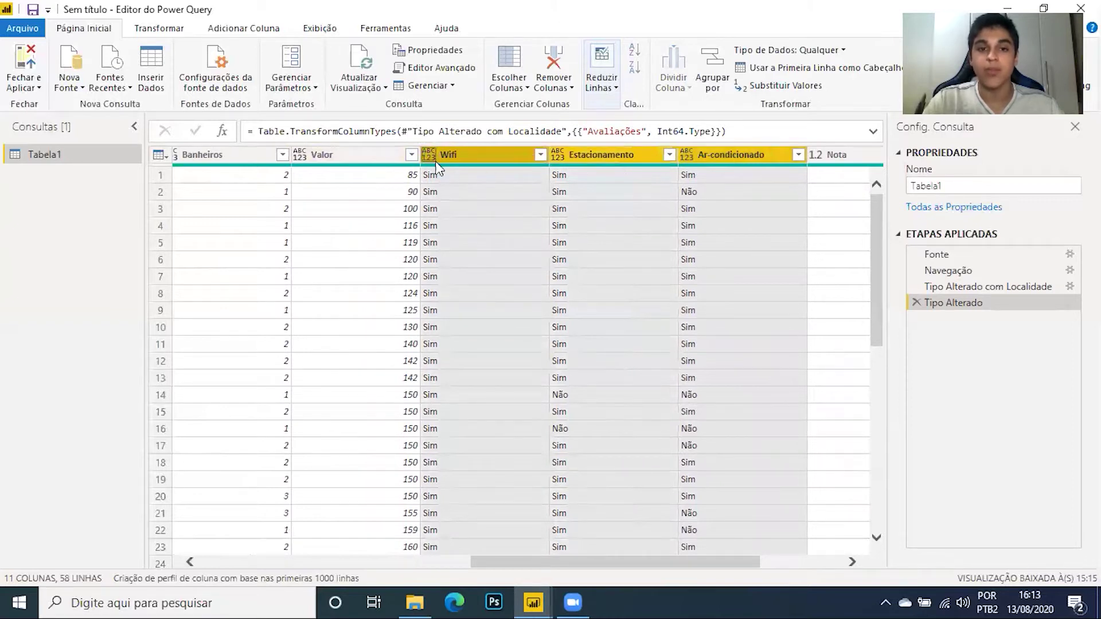
left_click(146, 32)
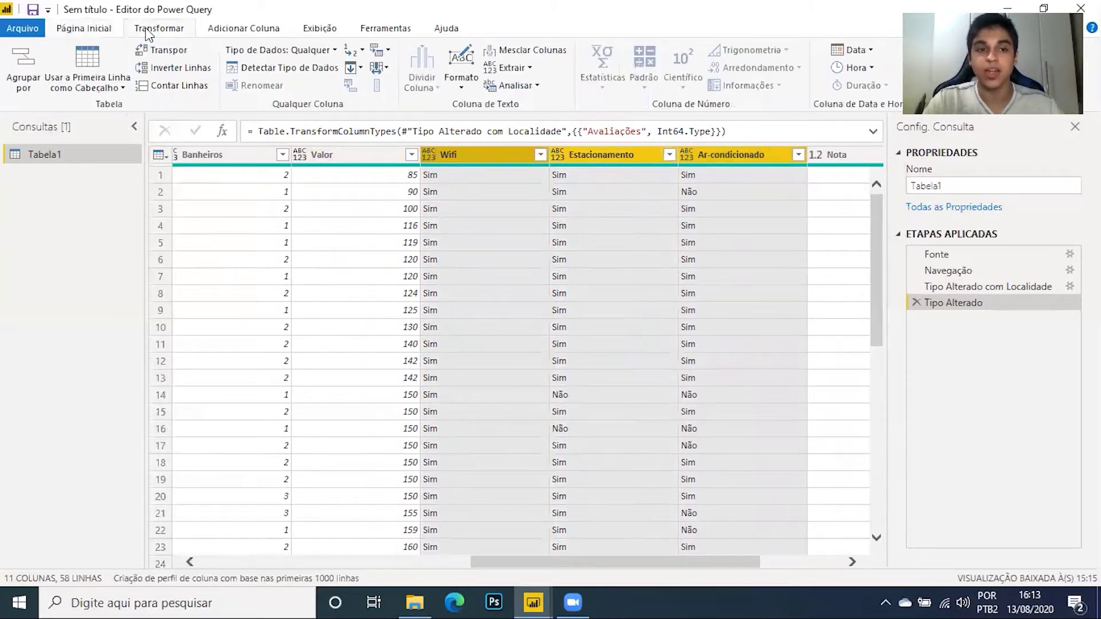
left_click(334, 52)
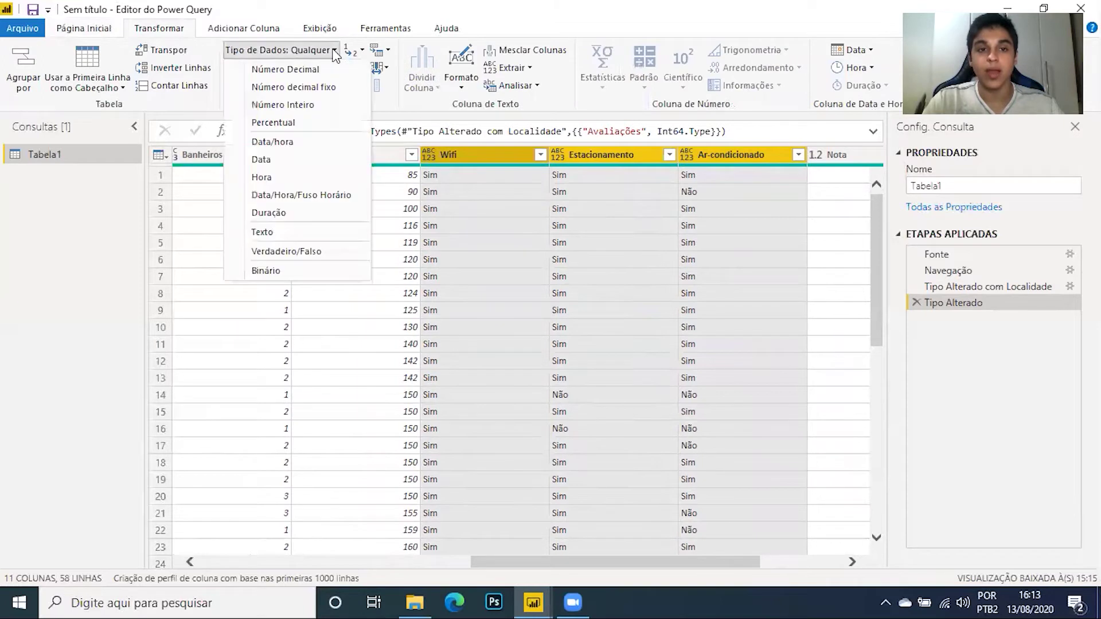
left_click(281, 238)
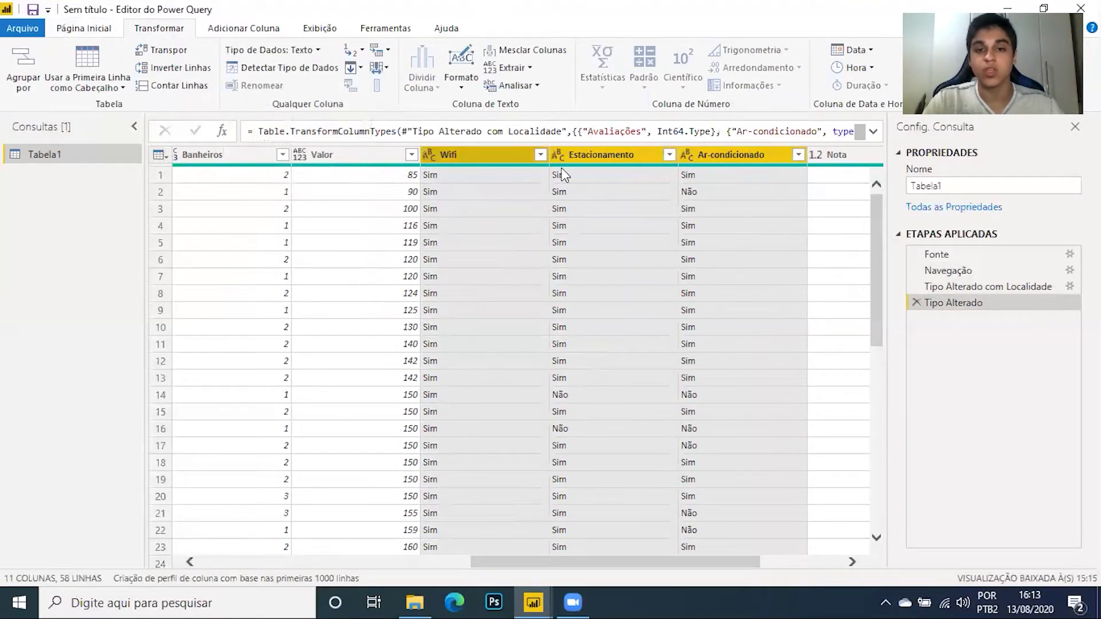
- Change the data type of the Valor column to Número decimal fixo
scroll(744, 482, "left", 5)
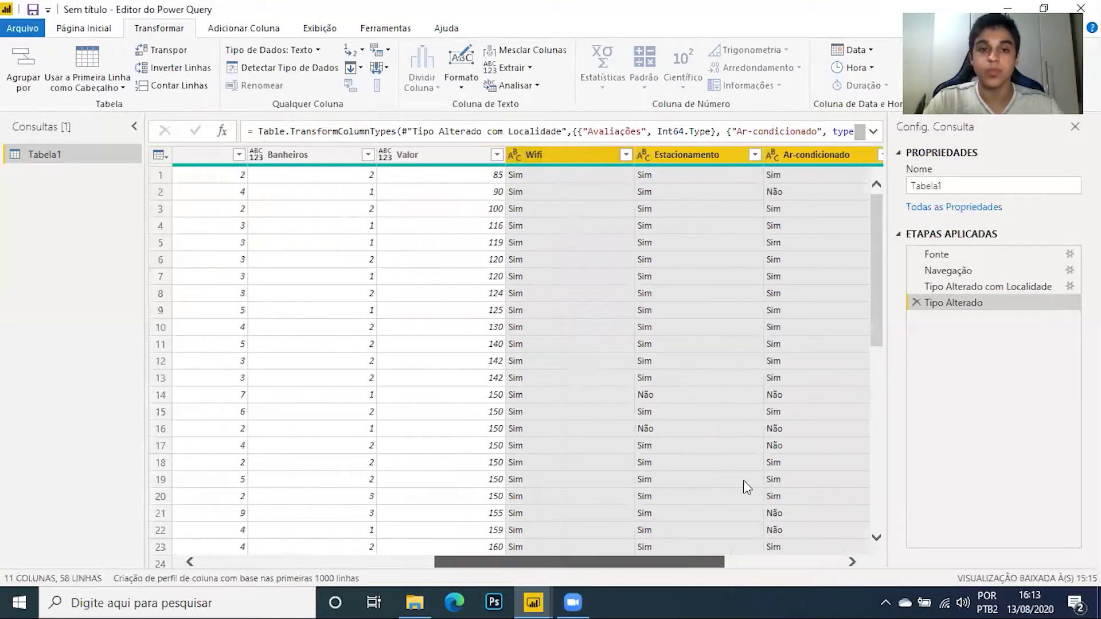
scroll(743, 480, "left", 1)
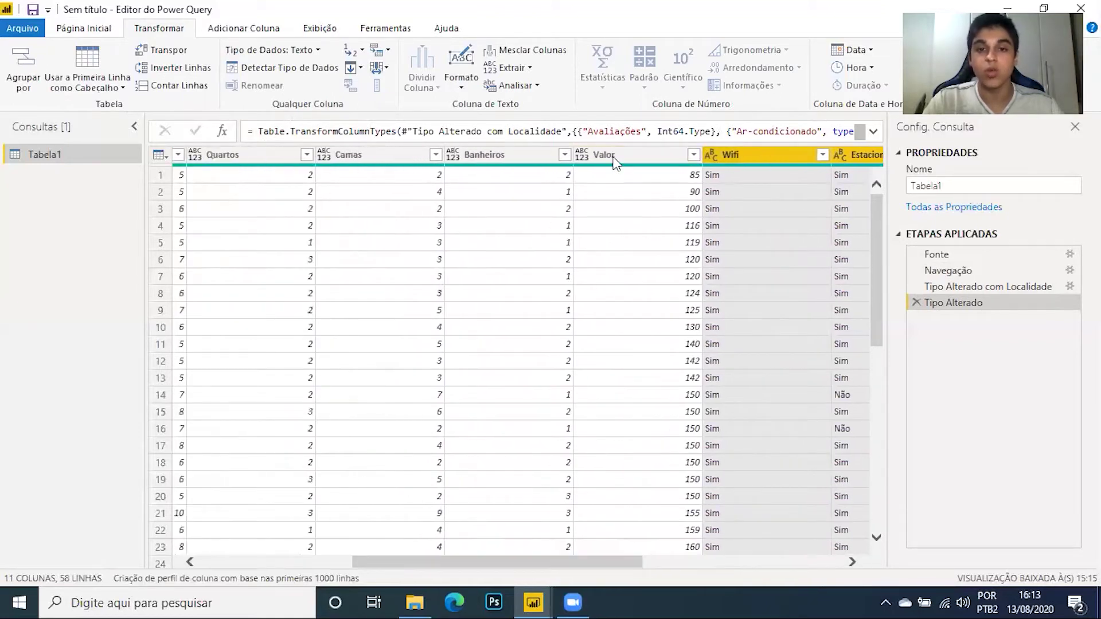
left_click(581, 159)
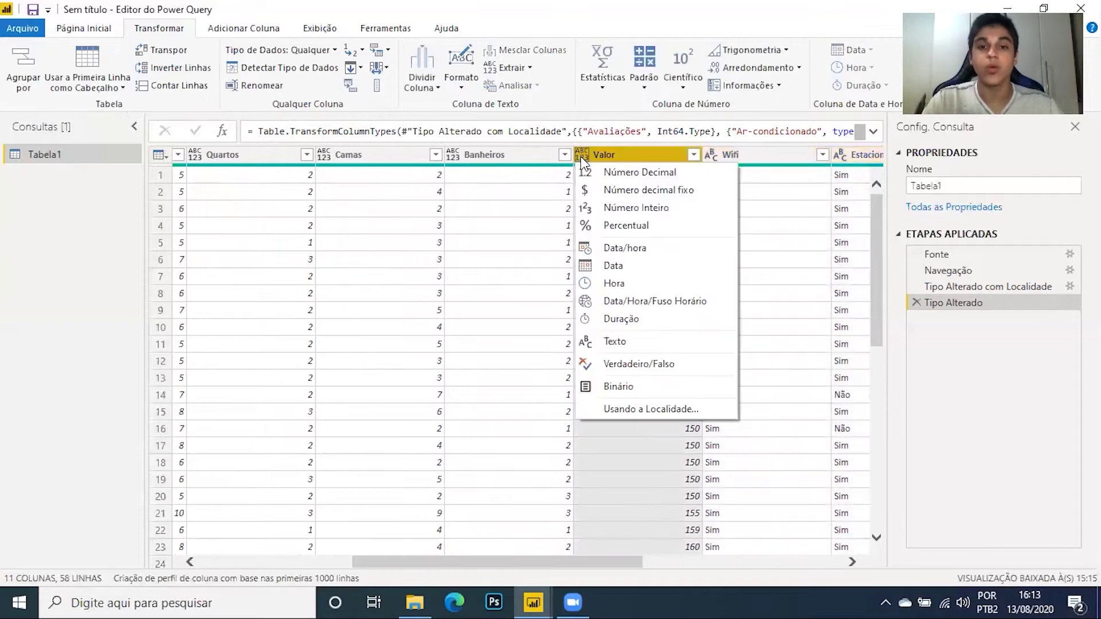
left_click(696, 191)
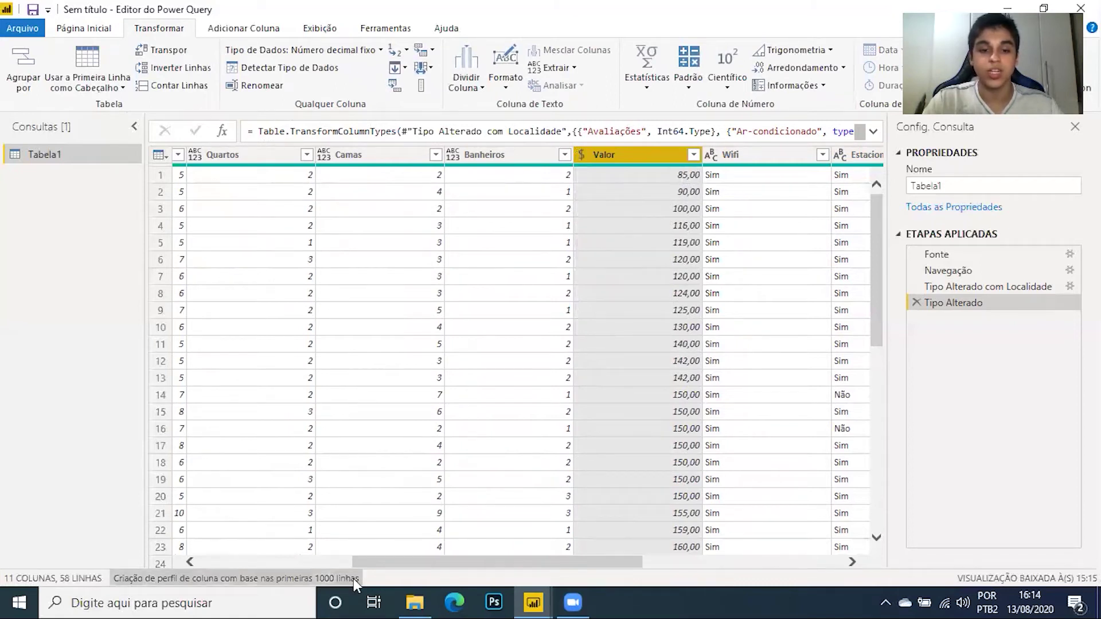
- Change the data type of the Hóspedes, Quartos, Camas and Banheiros columns to Número Inteiro
scroll(355, 580, "left", 2)
scroll(353, 579, "left", 5)
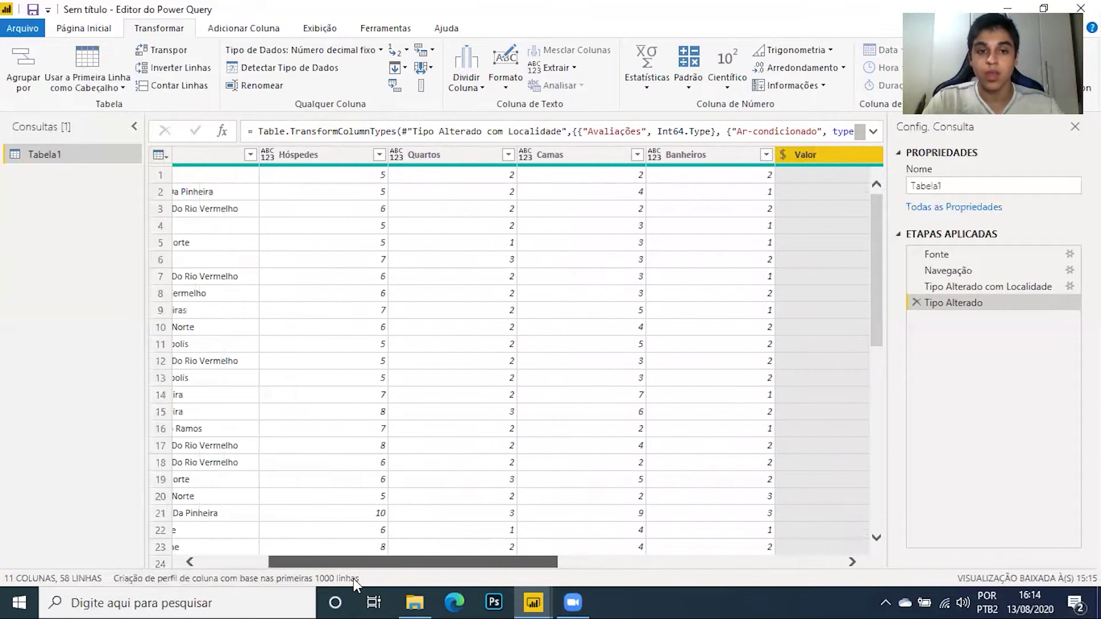
left_click(747, 153)
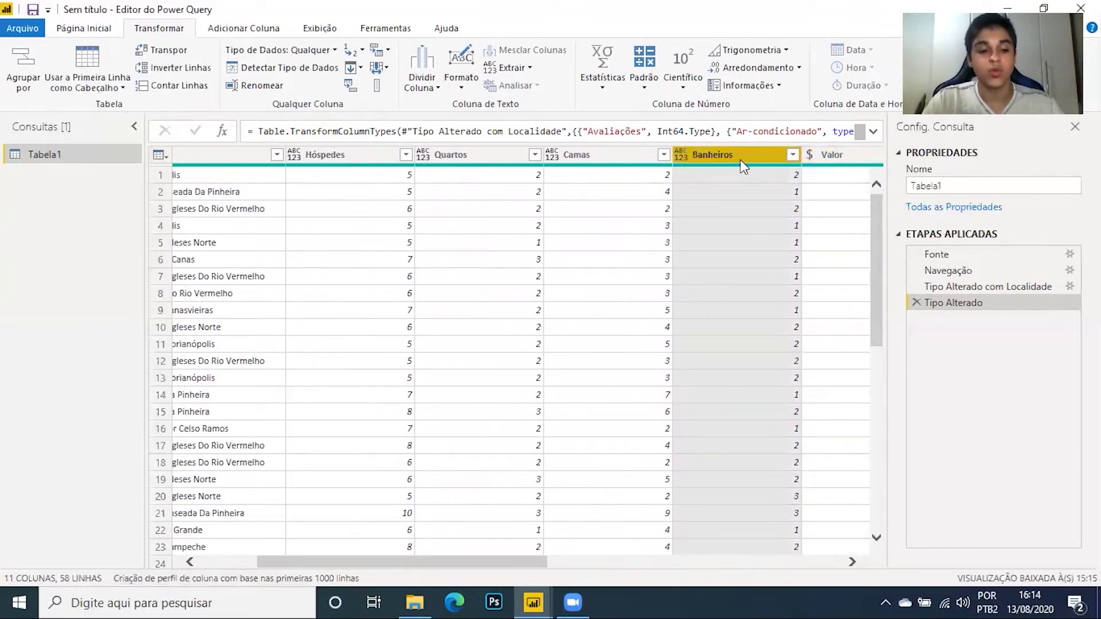
left_click(332, 158, "shift")
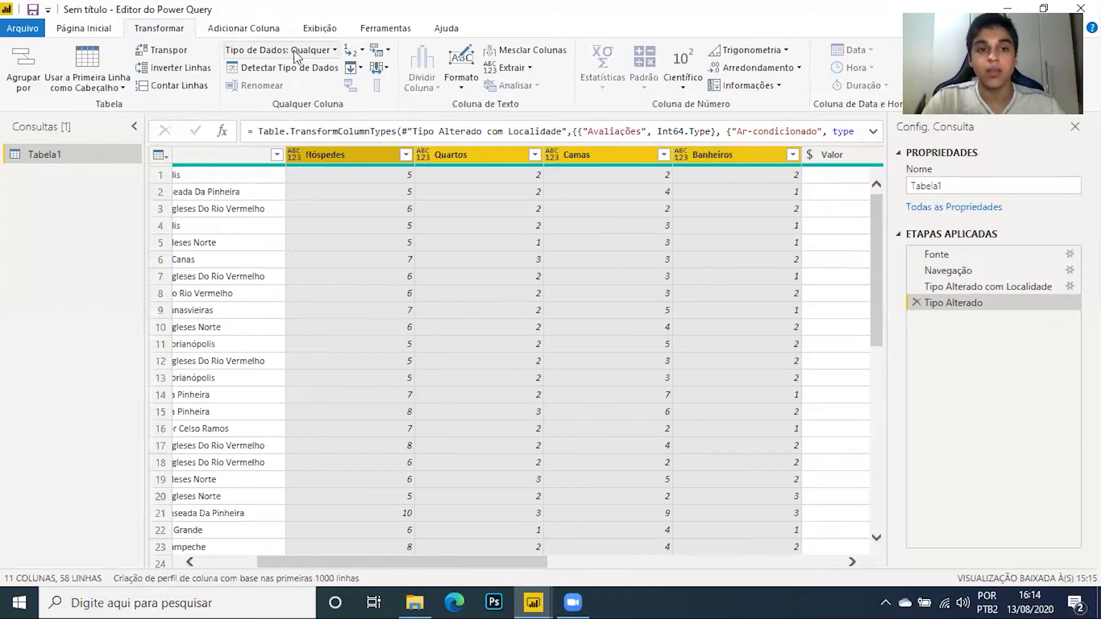
left_click(333, 51)
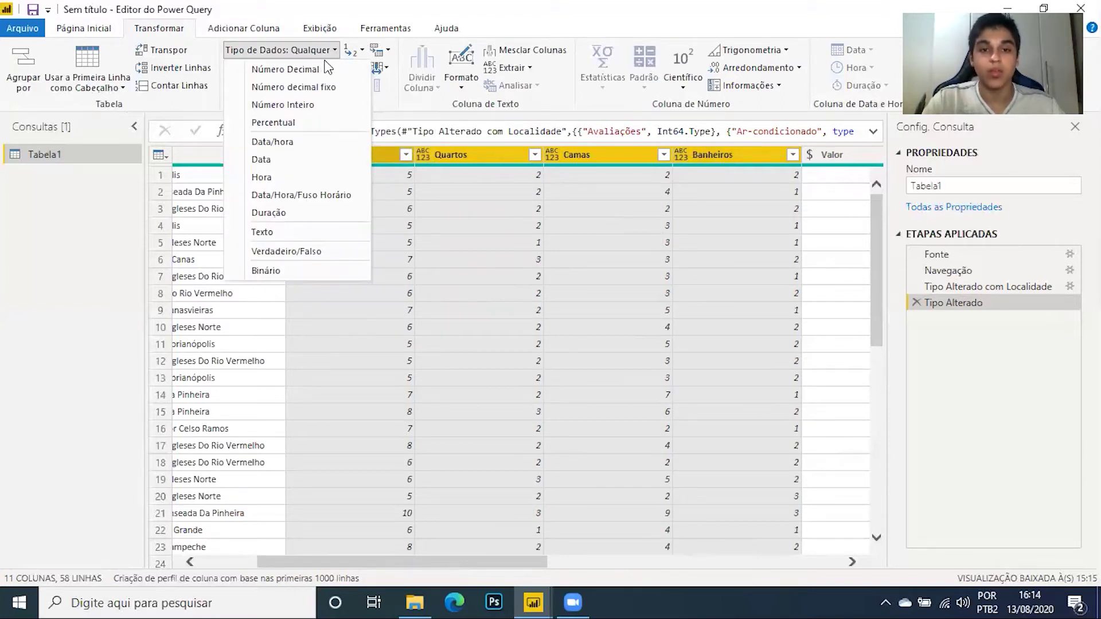
left_click(311, 106)
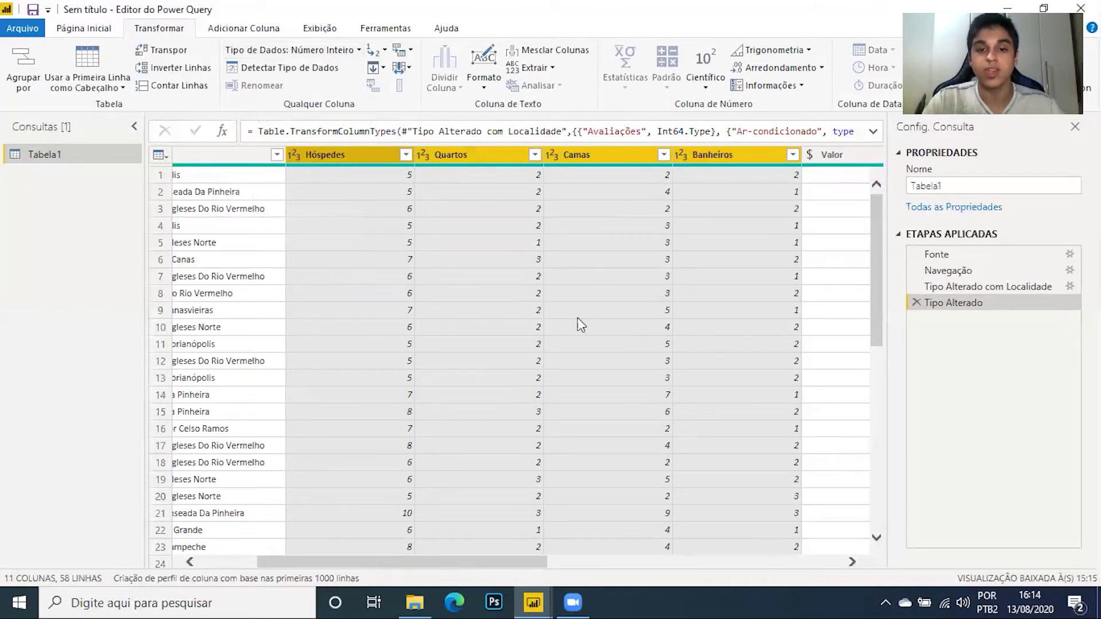
- Strip the AIRBNB prefix from the Descrição column by extracting the text after the delimiter "- "
left_click_drag(512, 570, 455, 570)
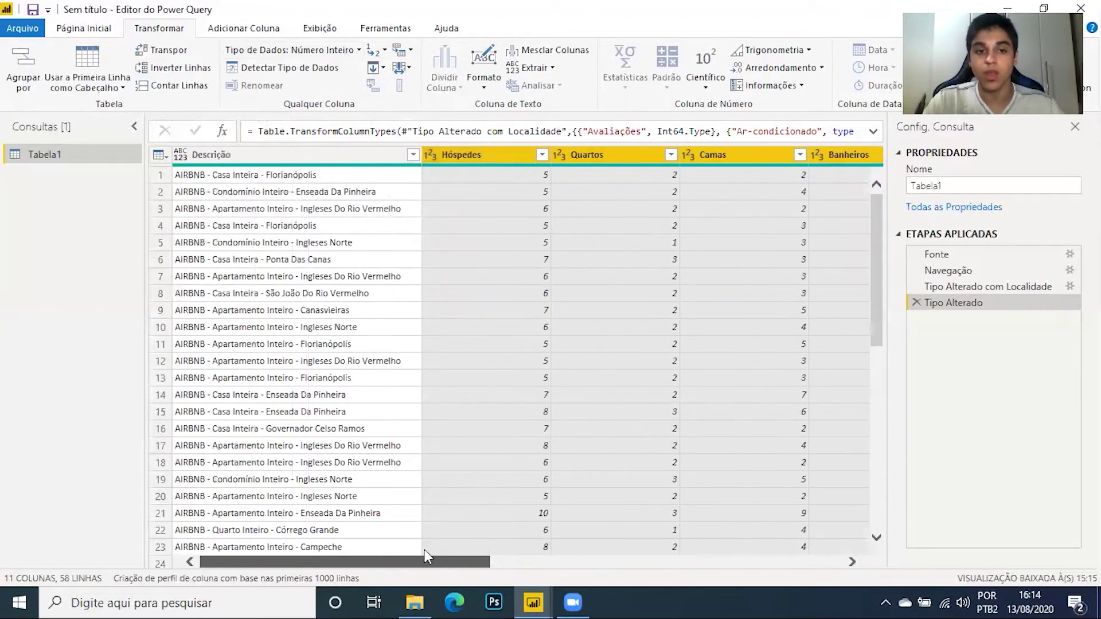
left_click(234, 157)
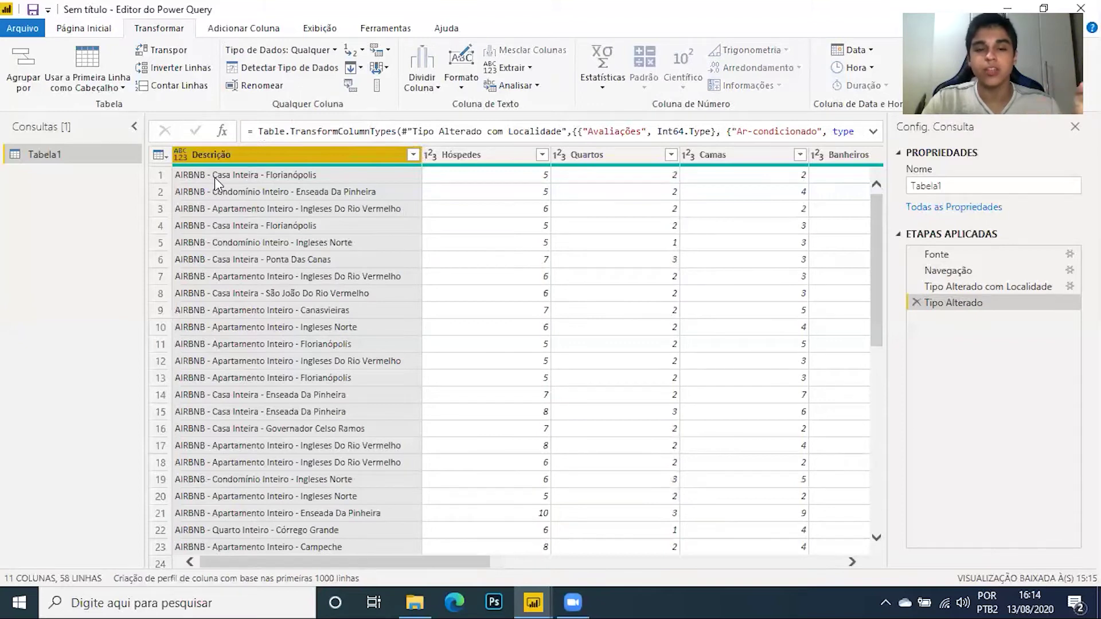
mouse_move(245, 158)
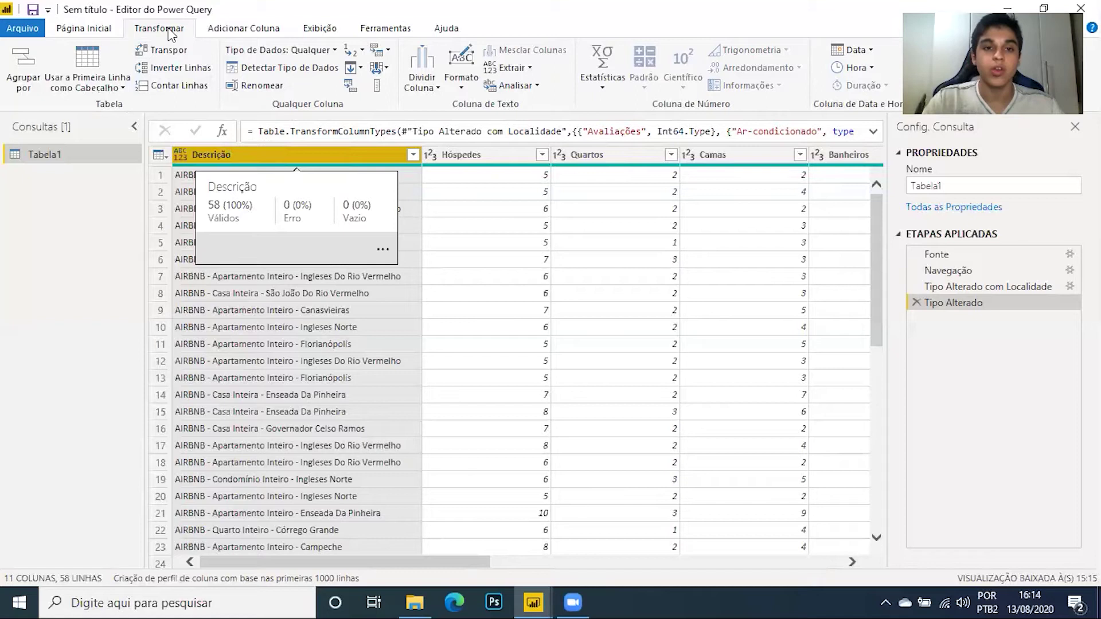
left_click(526, 68)
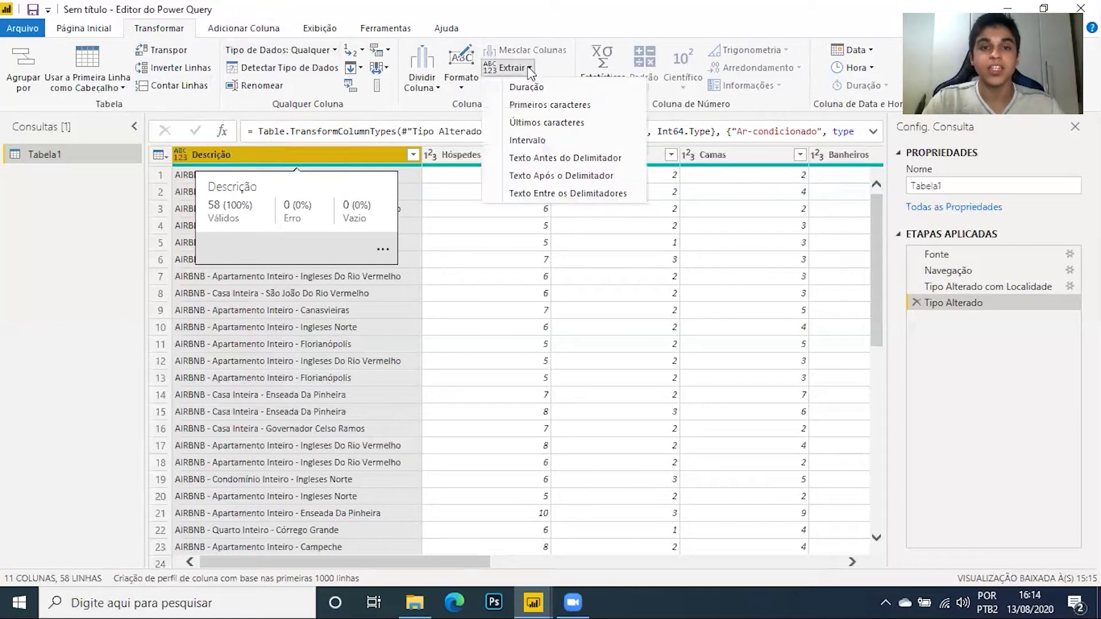
left_click(614, 181)
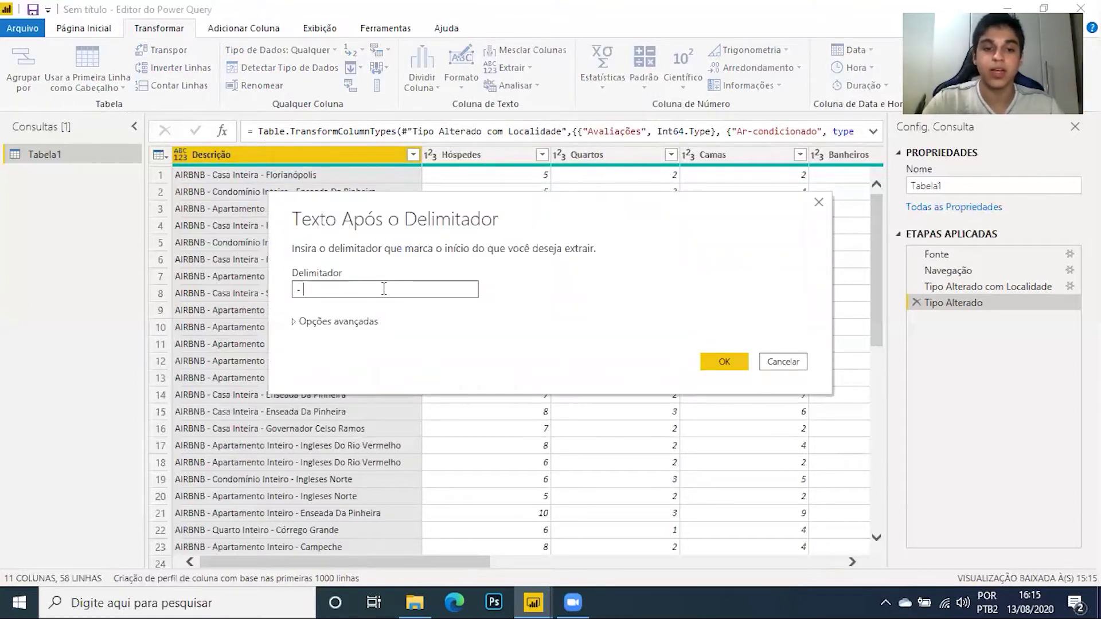
left_click(726, 363)
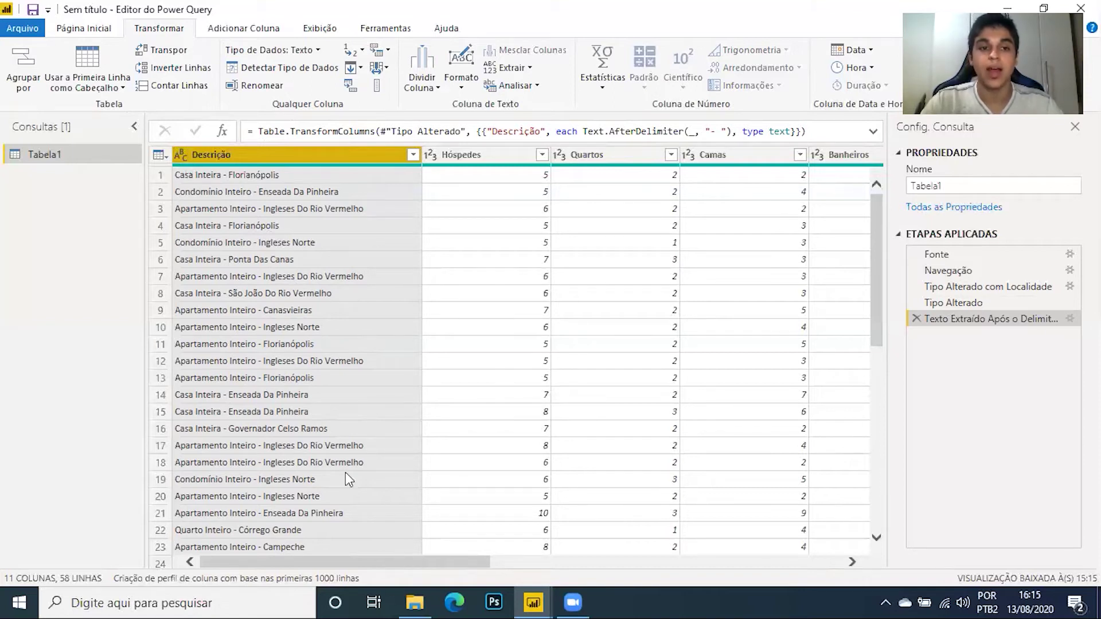
left_click_drag(407, 557, 270, 474)
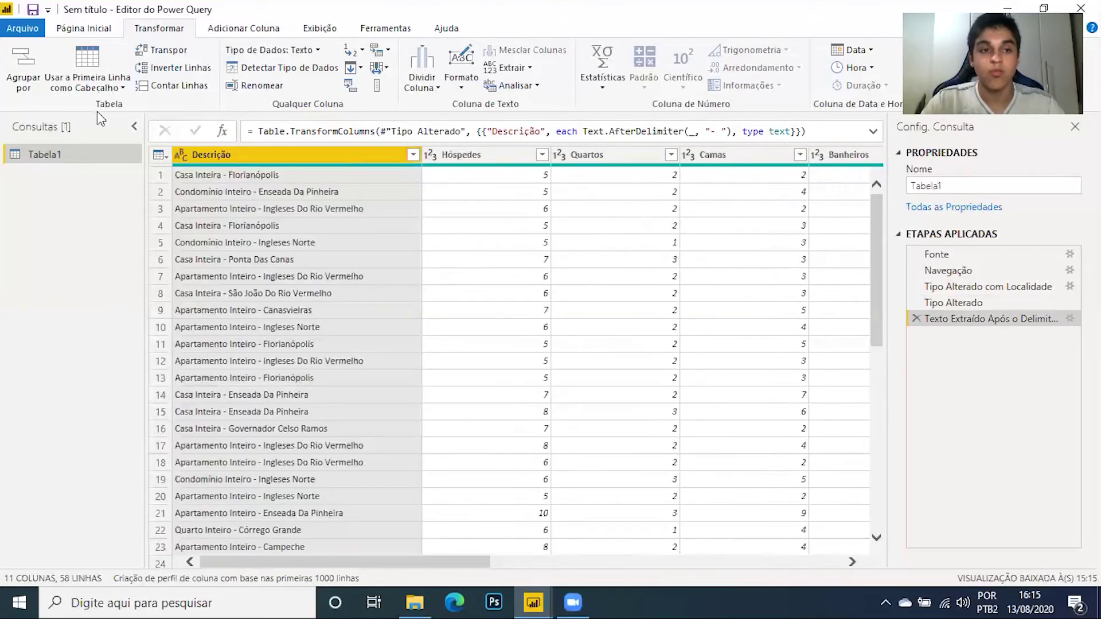
- Rename the Tabela1 query as Banco de Dados, and close the query editor with the changes applied
left_click(86, 30)
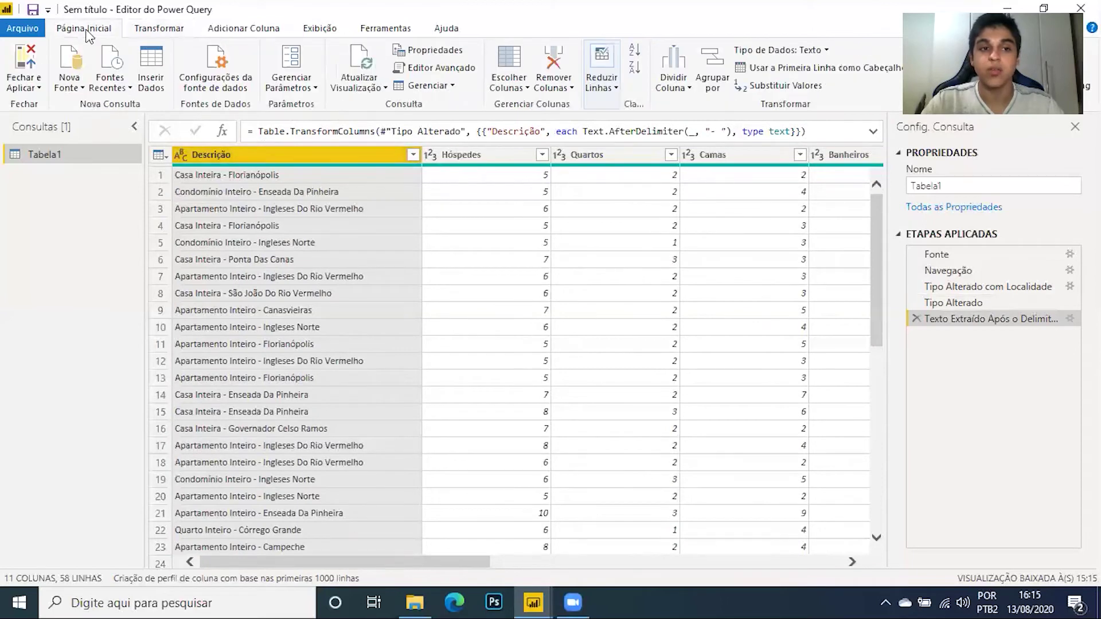
double_click(61, 154)
key("BackSpace")
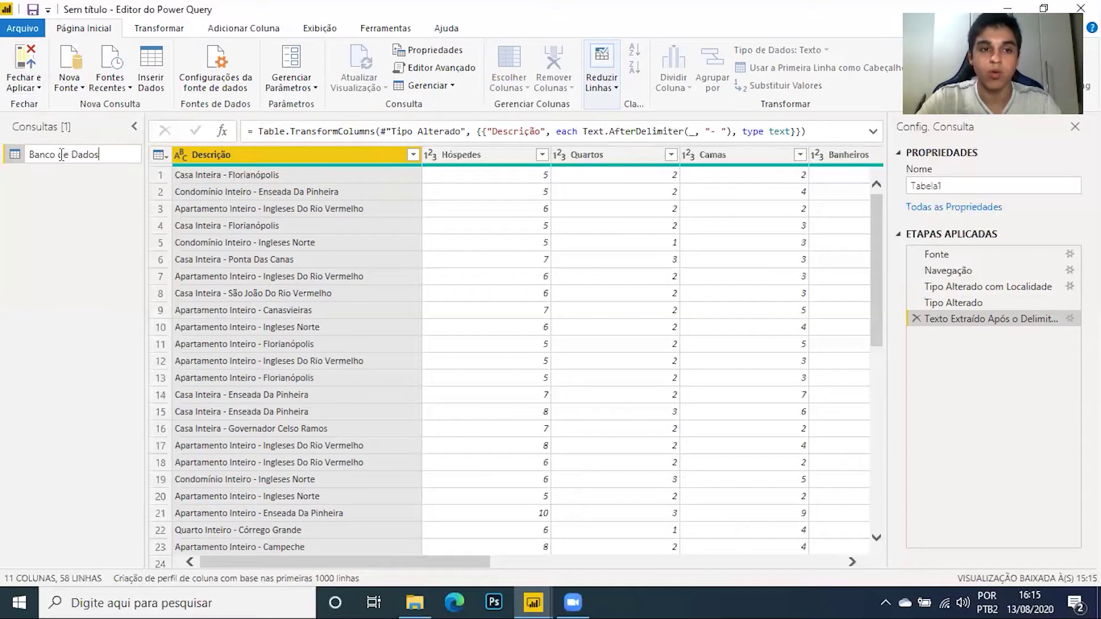
type("Banco de Dados")
key("Return")
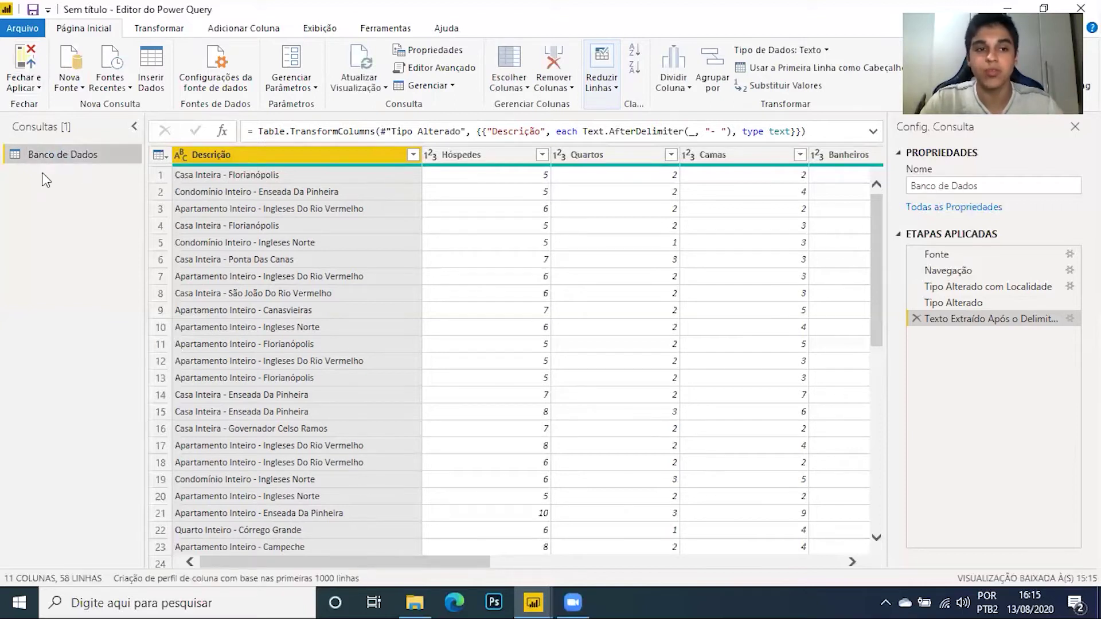
left_click(35, 62)
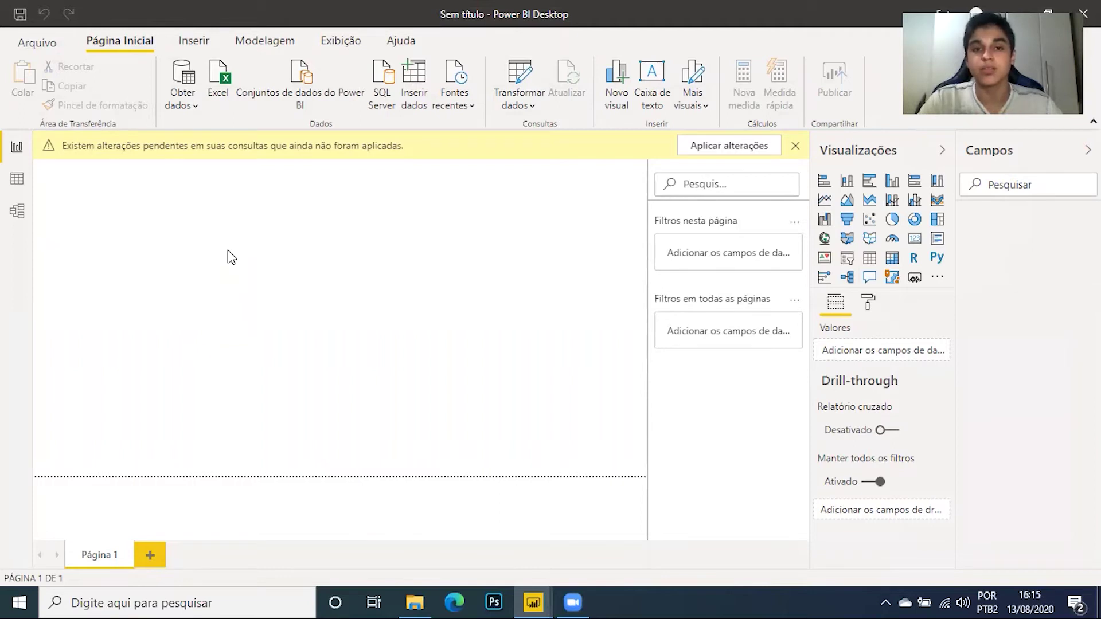
- Add the Fundo Master image from the MOTIM AIRBNB folder on the desktop as the report page background
left_click(903, 422)
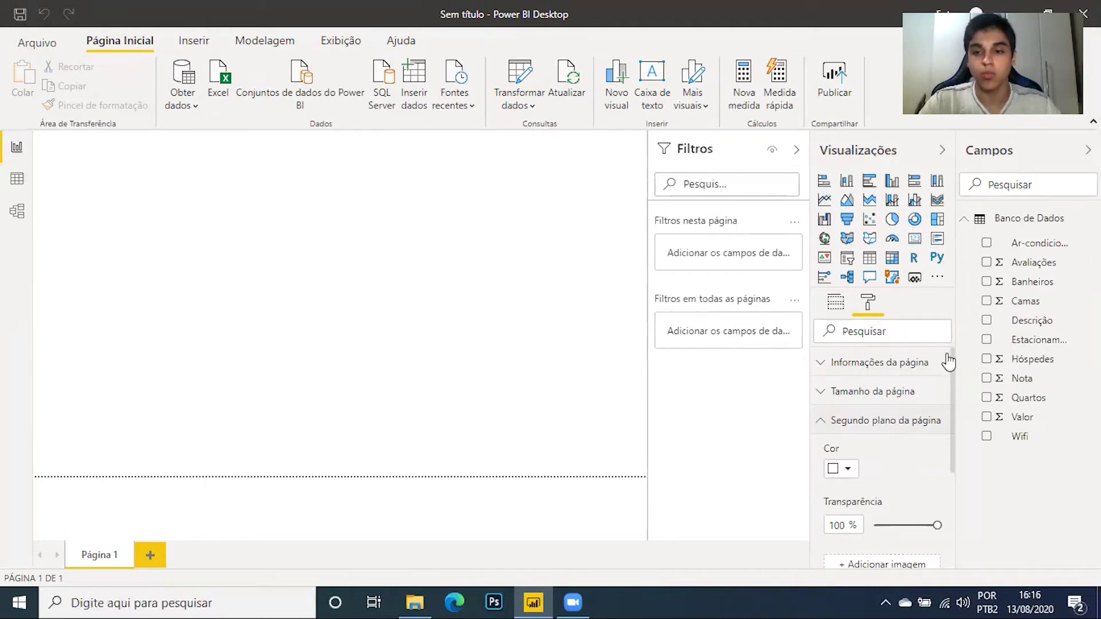
left_click_drag(951, 362, 901, 460)
left_click(892, 477)
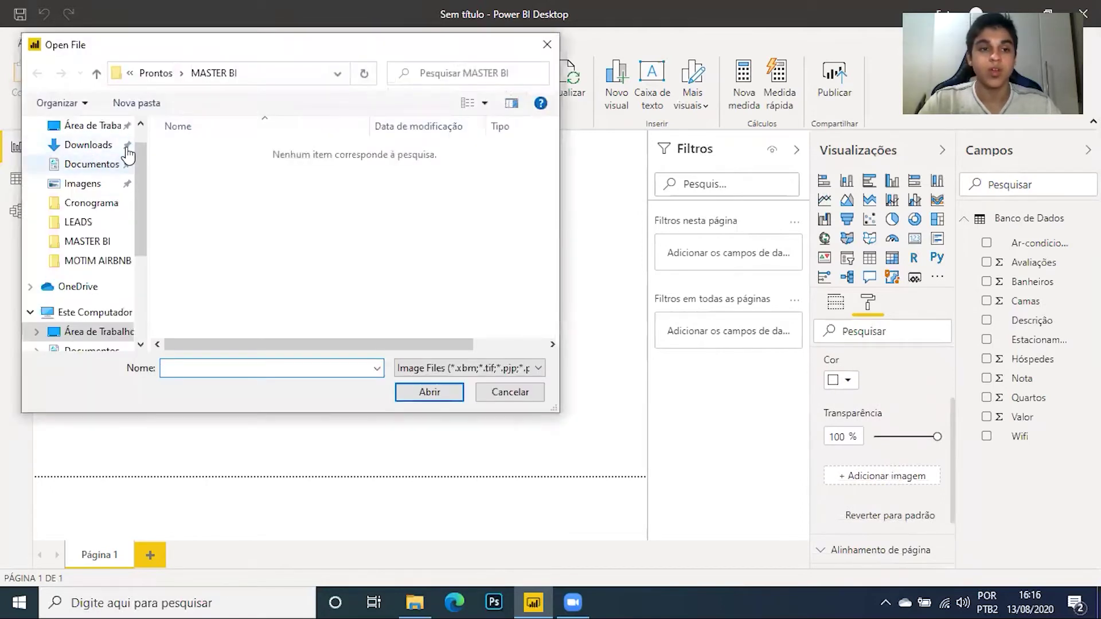
left_click(108, 130)
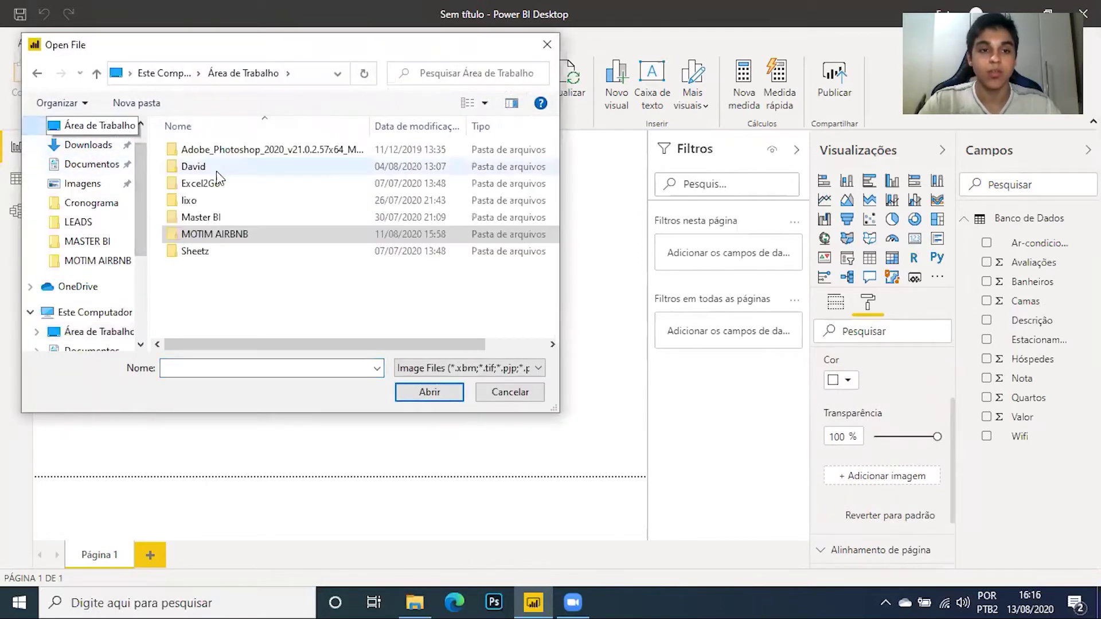
double_click(229, 234)
double_click(231, 185)
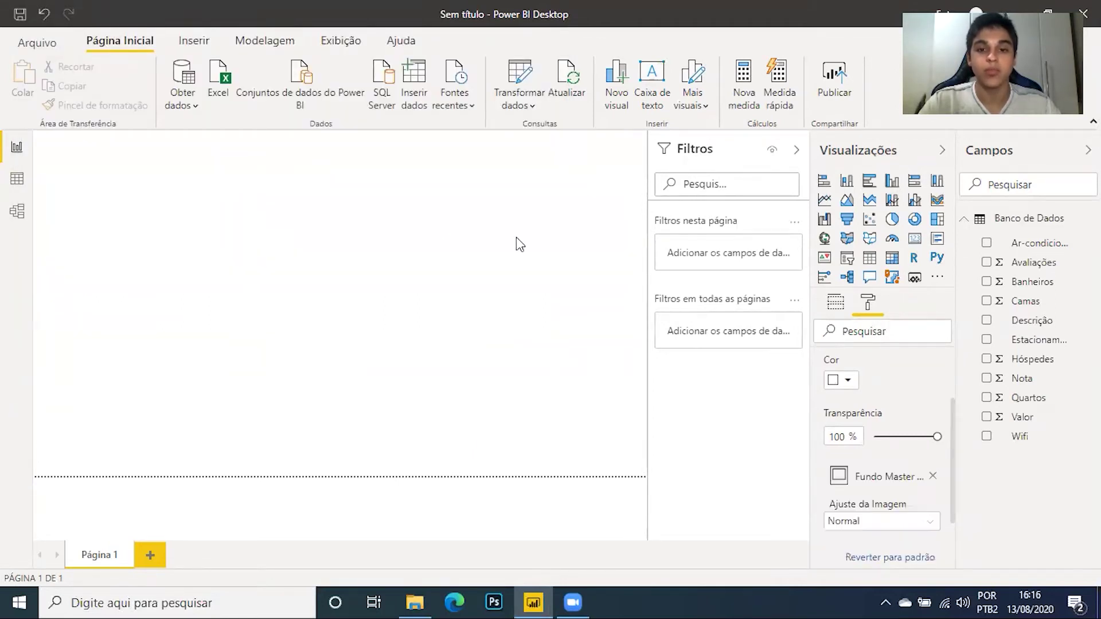
- Set the page background transparency to 0% and collapse the Filtros pane
scroll(830, 391, "up", 2)
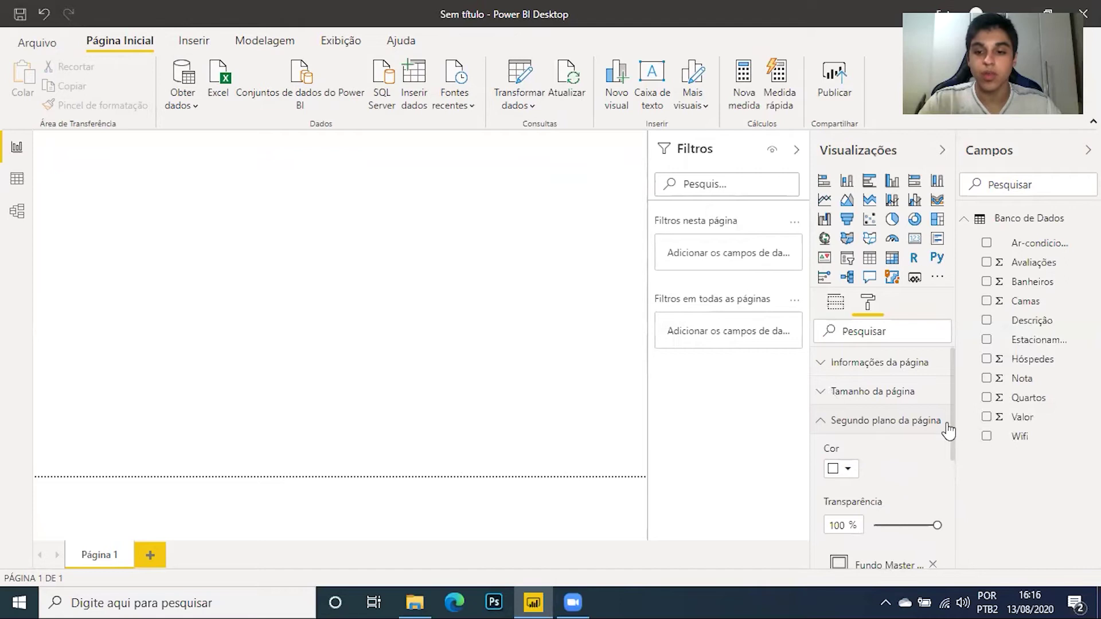
left_click_drag(951, 418, 872, 443)
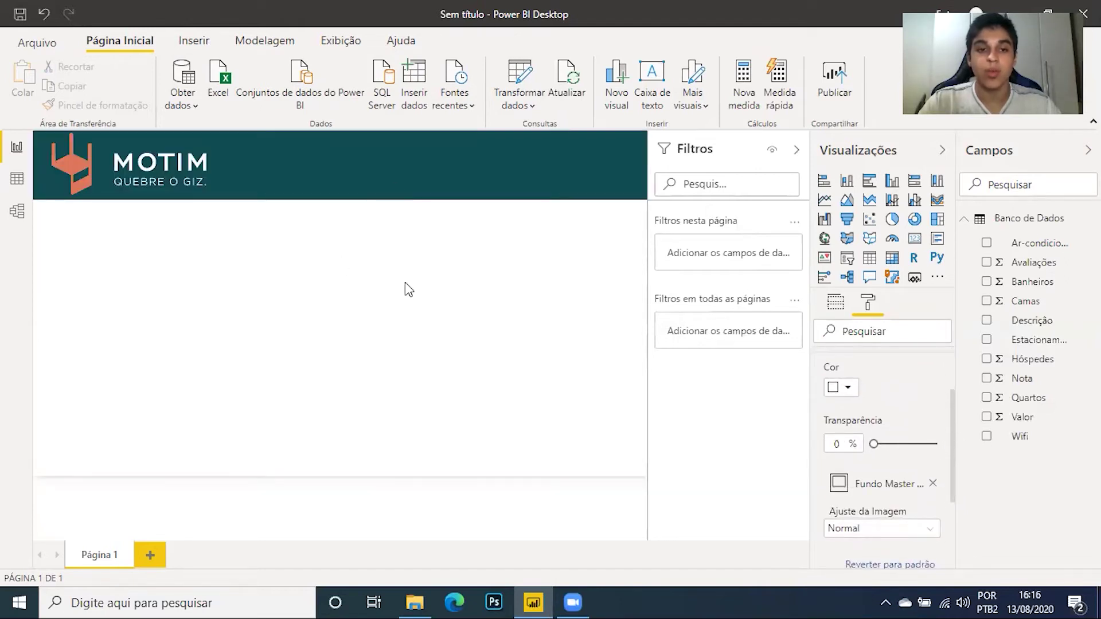
left_click(796, 153)
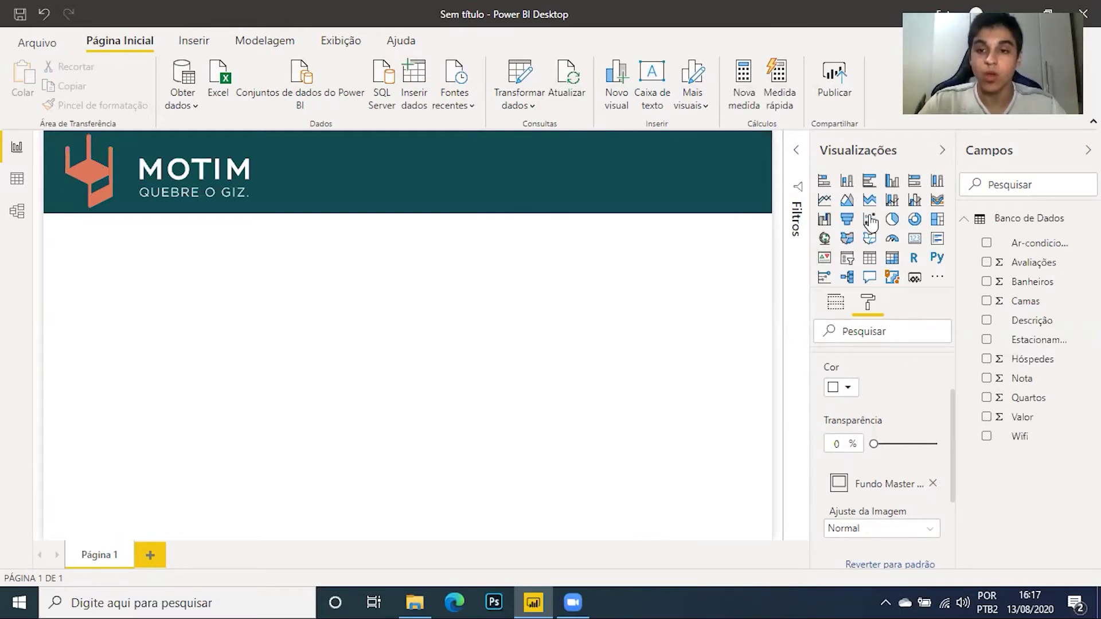
- Insert an empty clustered column chart and place it over the lower edge of the banner, on its right half
left_click(893, 182)
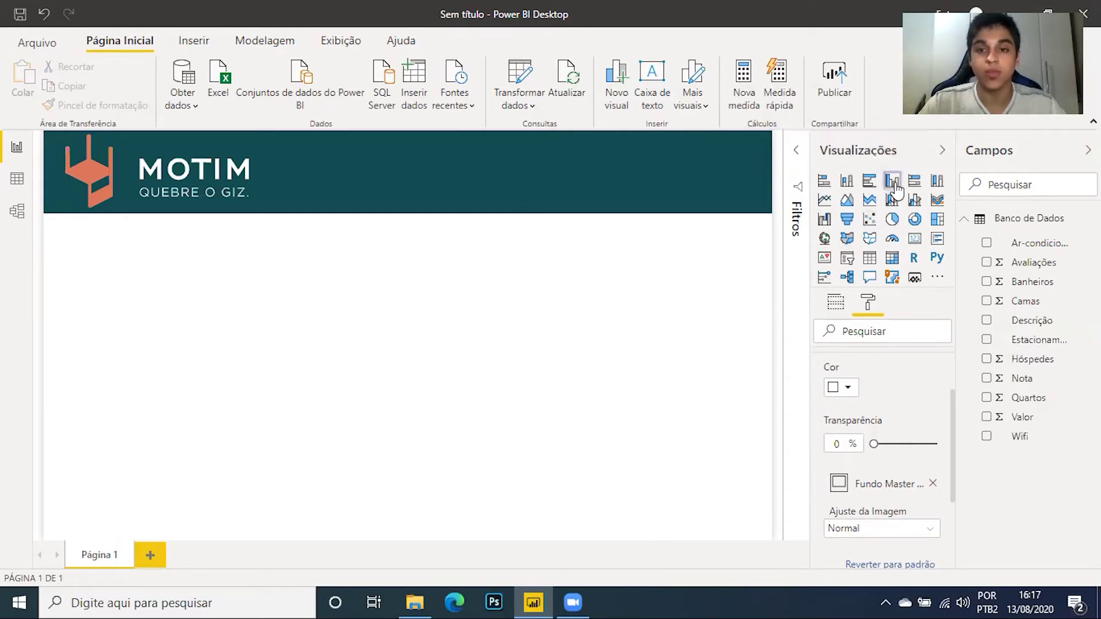
left_click_drag(179, 243, 520, 308)
left_click_drag(568, 352, 714, 301)
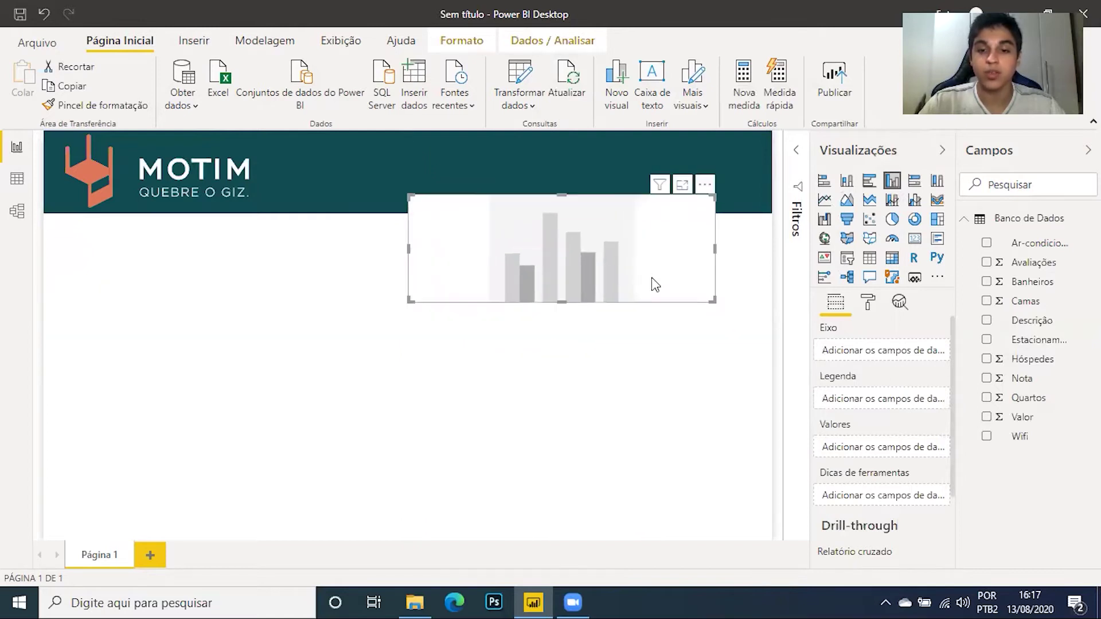
- Place the column chart just below the banner, assign Banheiros as the axis and Valor as the values, and enlarge it
left_click_drag(654, 281, 665, 304)
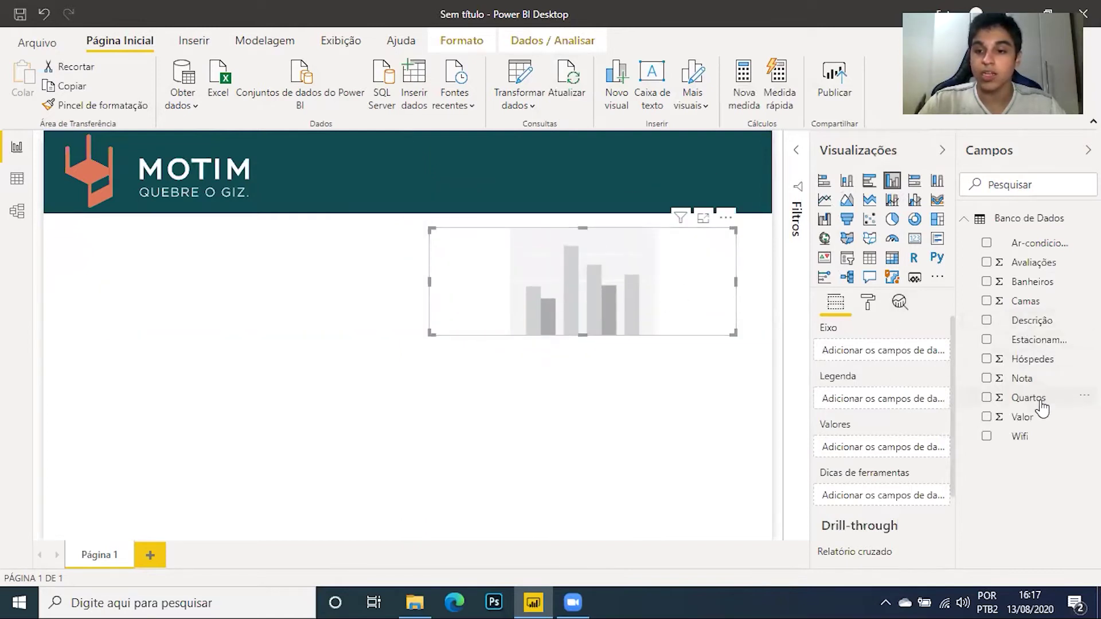
left_click_drag(1057, 283, 891, 359)
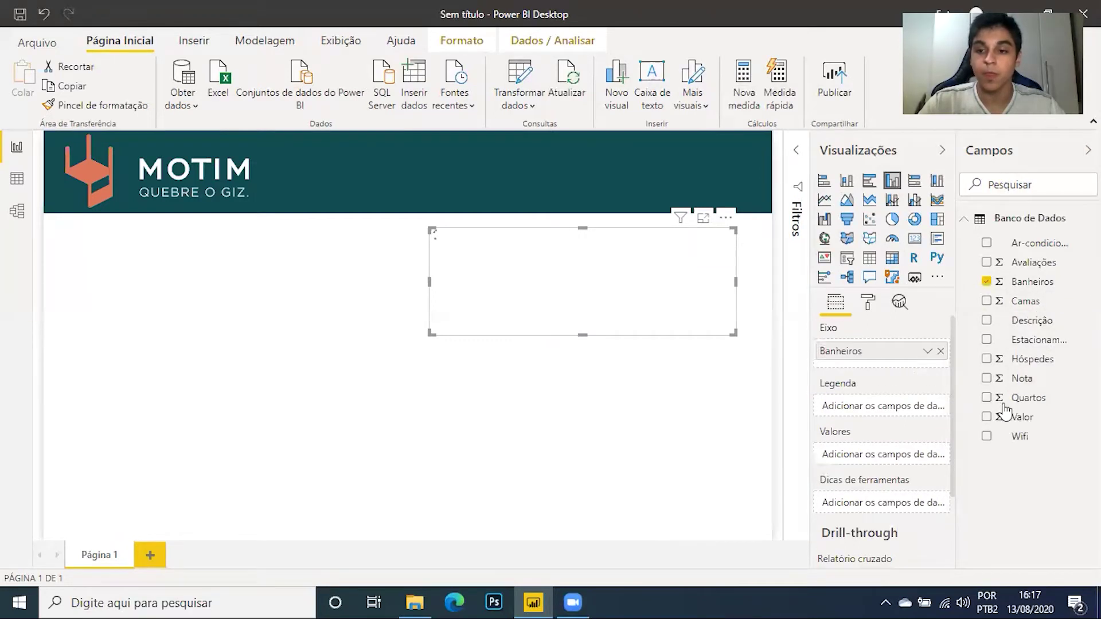
left_click_drag(1035, 423, 872, 459)
left_click_drag(431, 334, 301, 428)
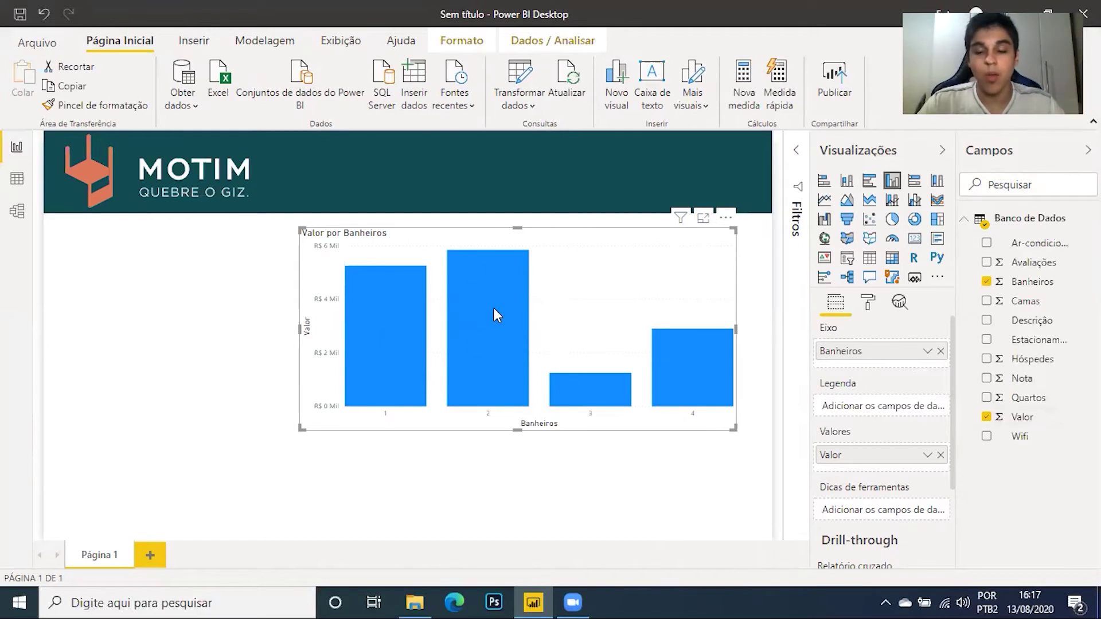
- Aggregate the column chart's Valor field by Média and fit the chart against the page's right edge directly beneath the banner
left_click(927, 455)
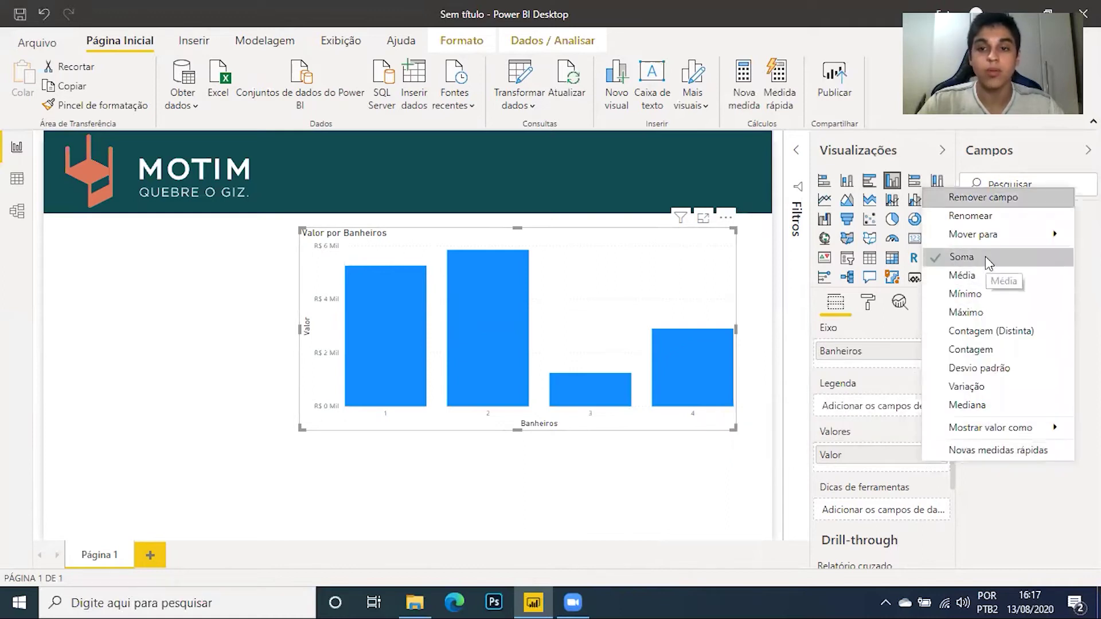
key("Escape")
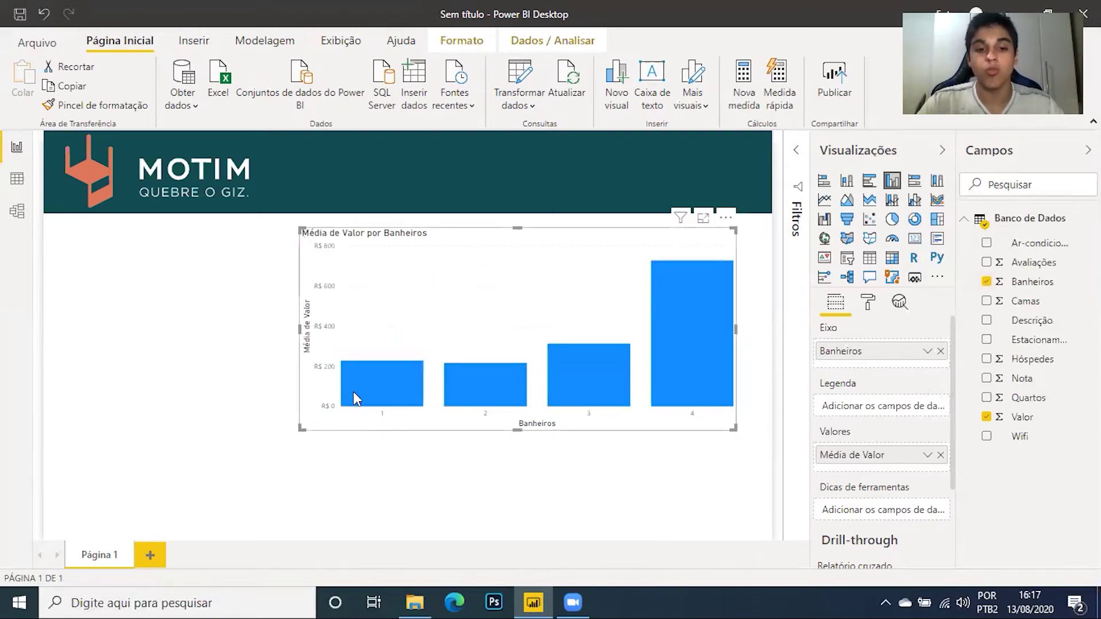
left_click_drag(301, 429, 288, 441)
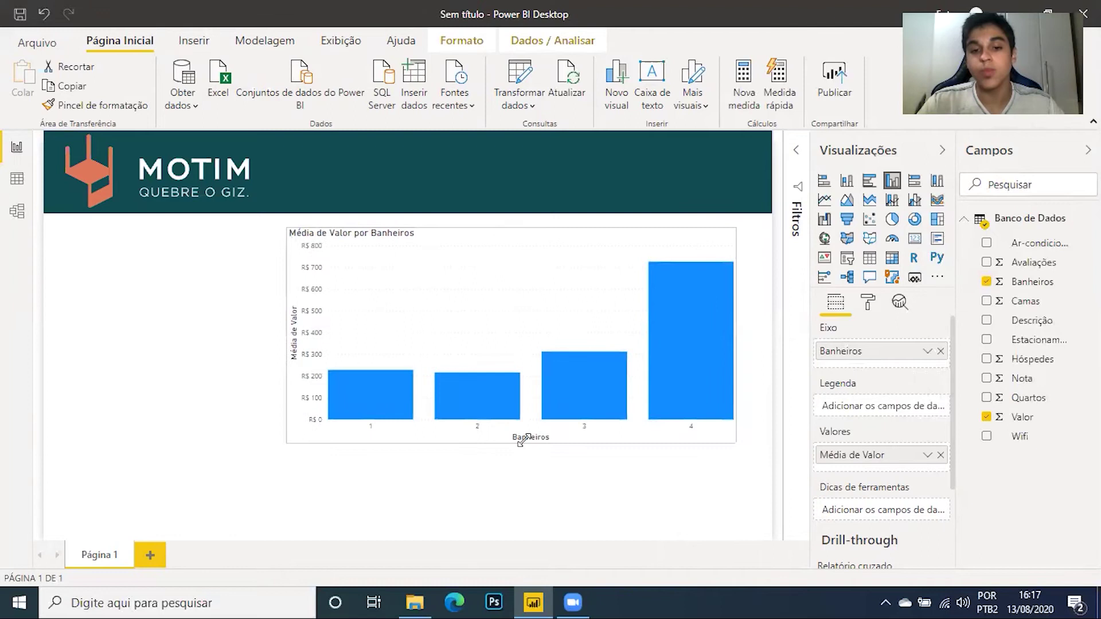
mouse_move(688, 303)
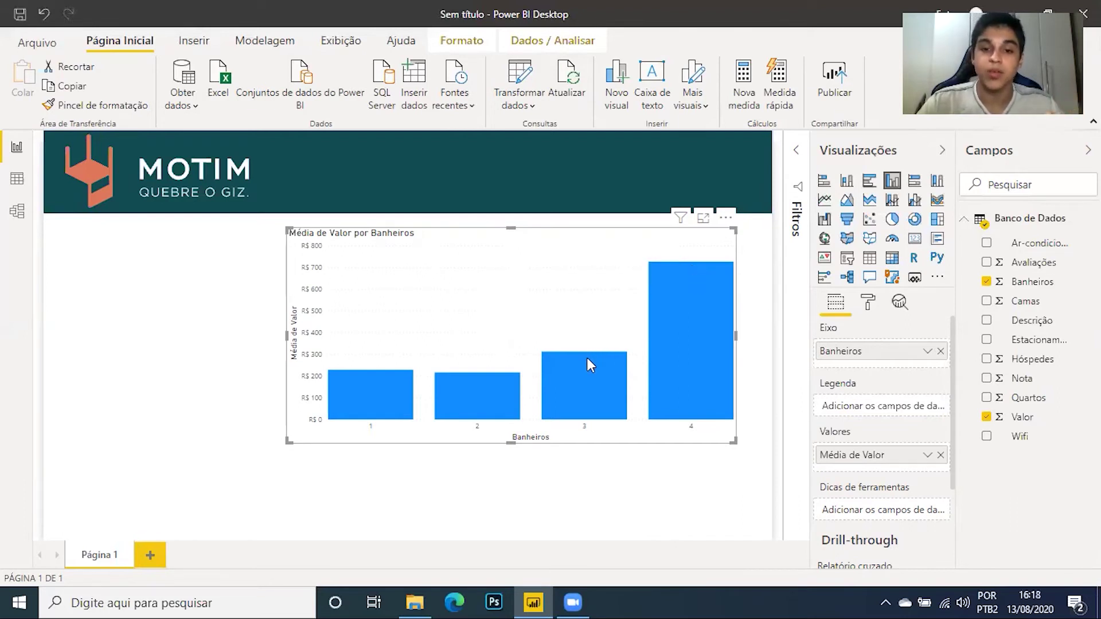
mouse_move(581, 359)
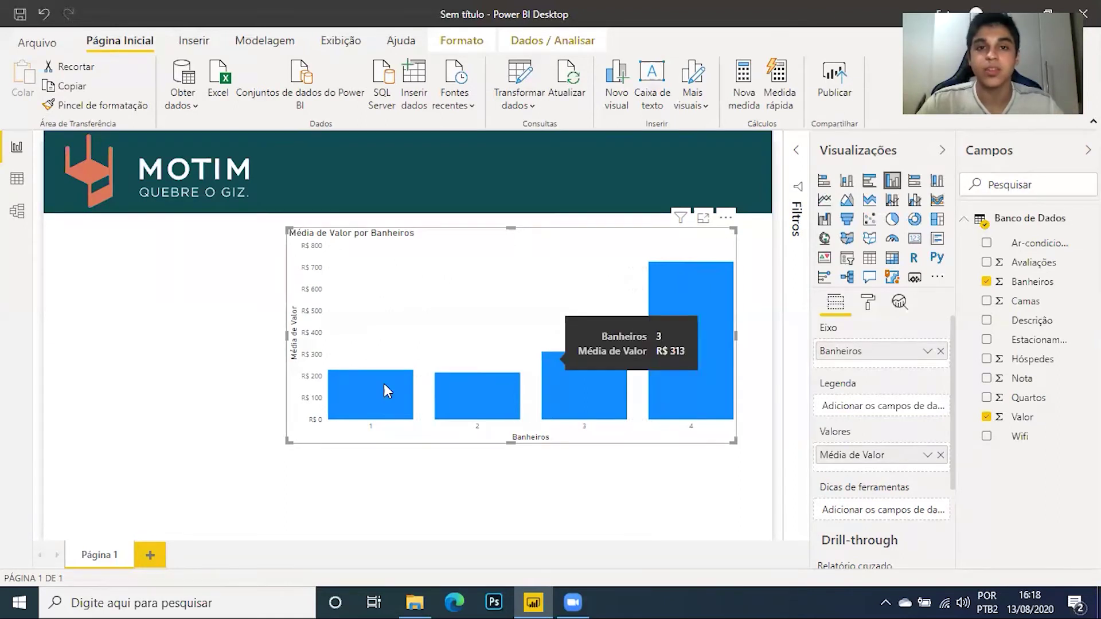
left_click_drag(288, 442, 349, 433)
left_click_drag(608, 285, 651, 265)
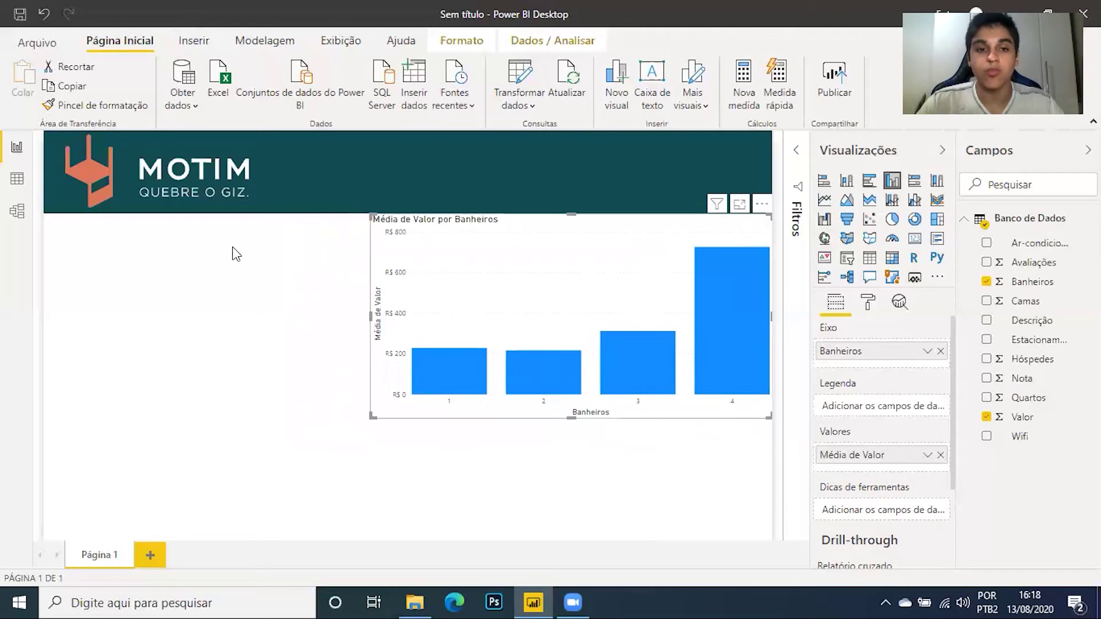
- Insert an empty pie chart, widen it and place it along the lower edge of the page
left_click(334, 270)
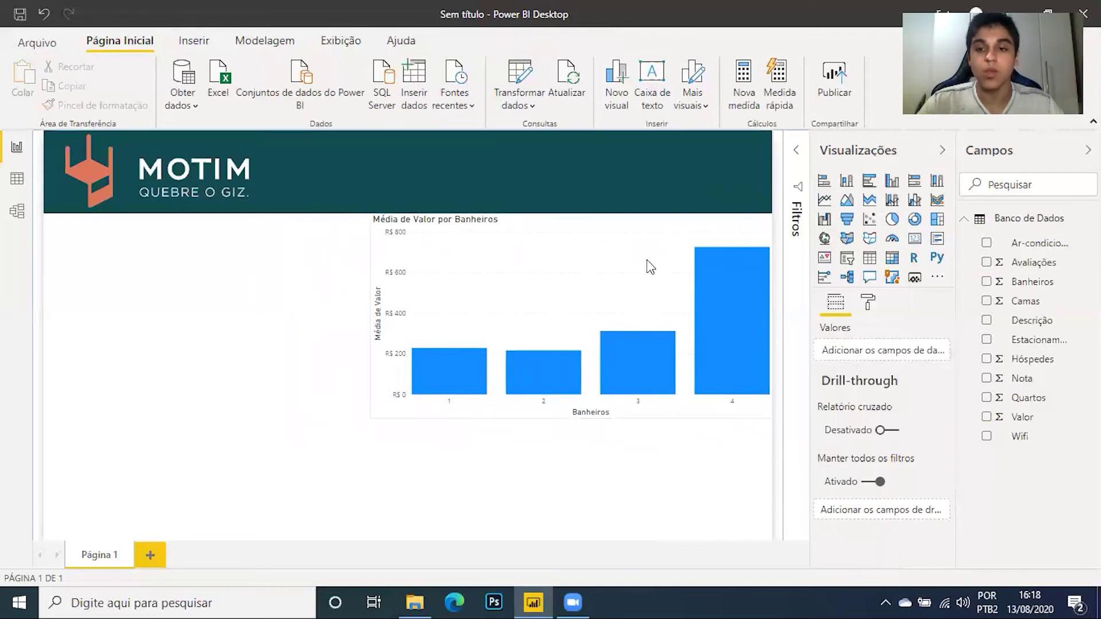
left_click(894, 226)
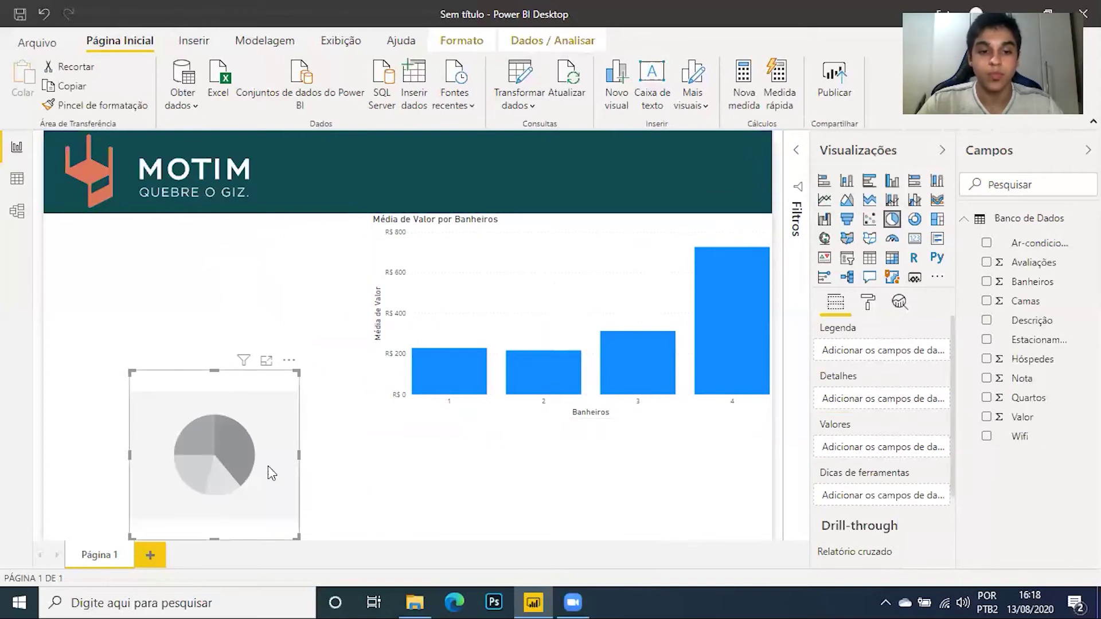
left_click_drag(268, 466, 407, 390)
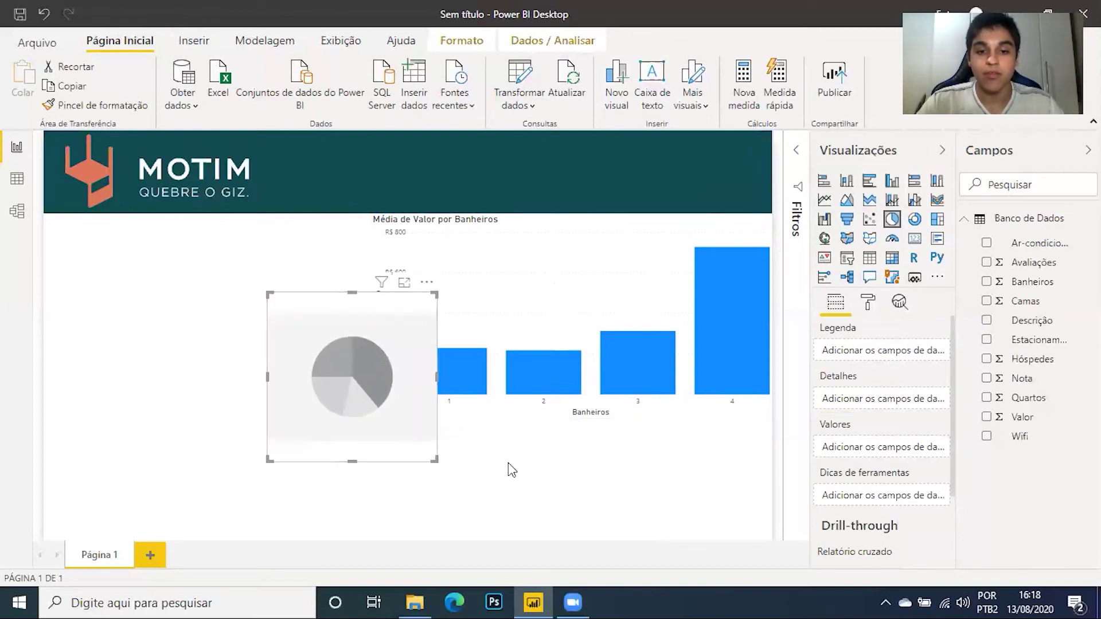
left_click_drag(435, 461, 730, 457)
left_click_drag(619, 438, 641, 526)
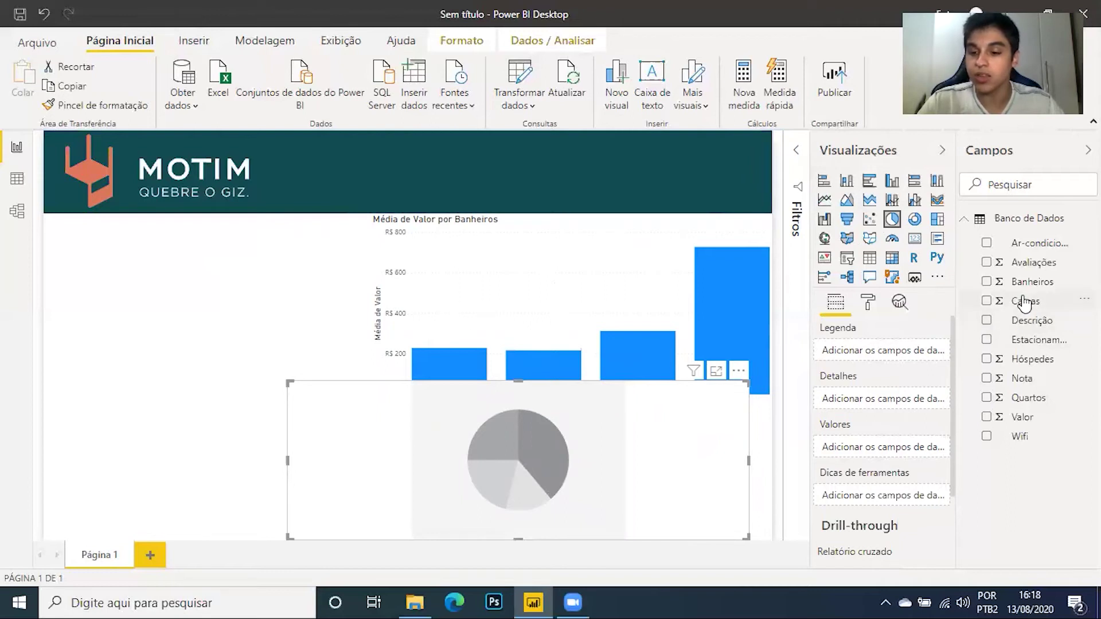
- Assign Banheiros as the pie chart's legend and Valor as its values, aggregated by Contagem
left_click_drag(1039, 285, 900, 351)
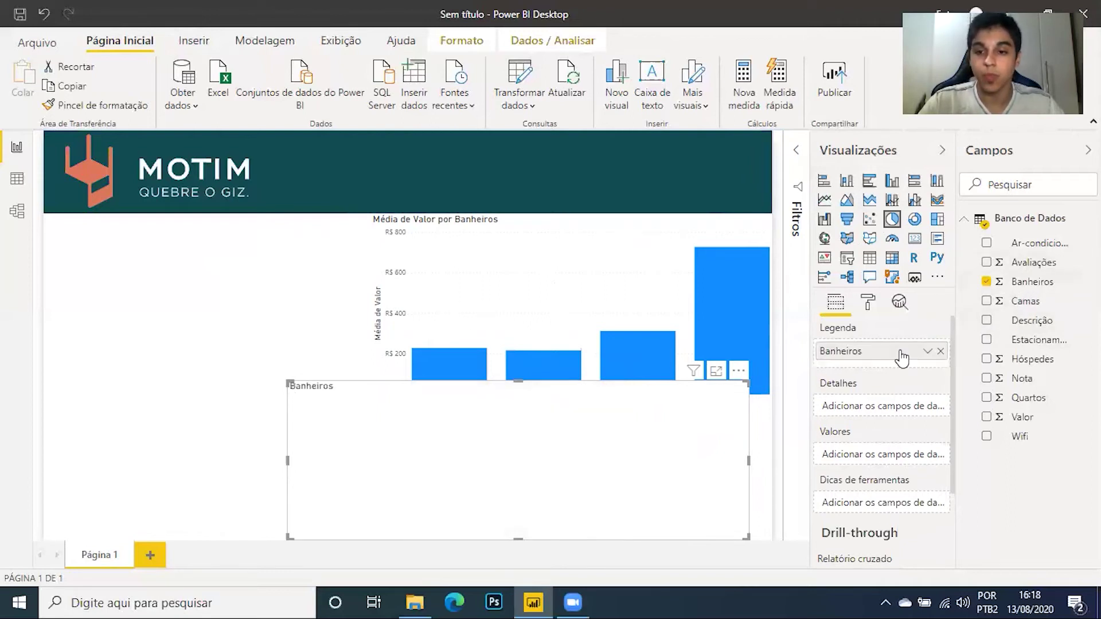
left_click_drag(1033, 425, 898, 462)
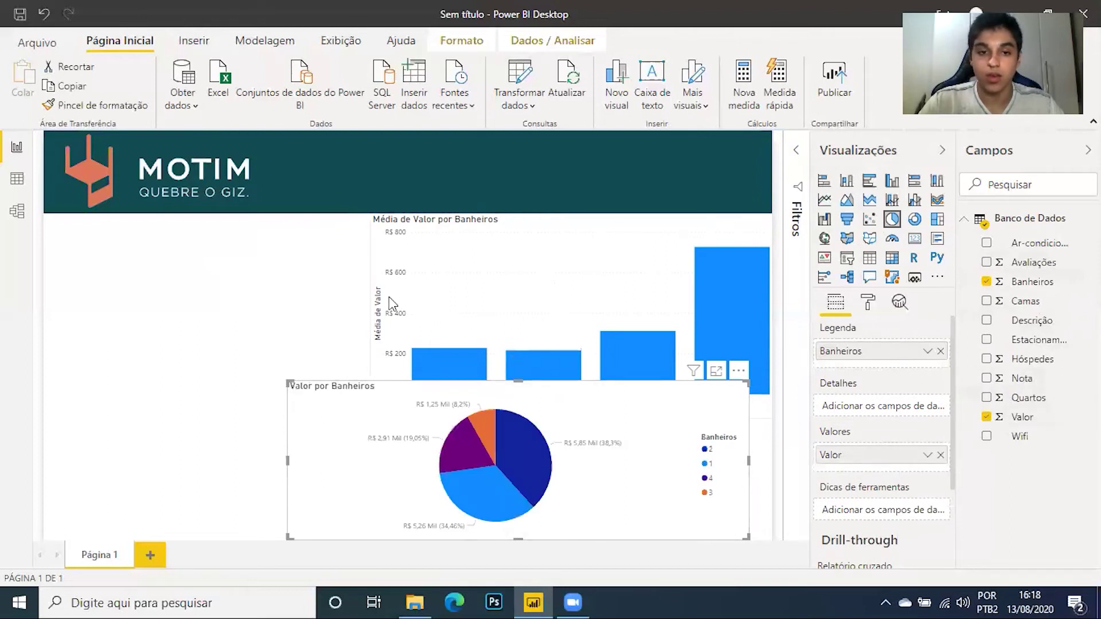
left_click(927, 456)
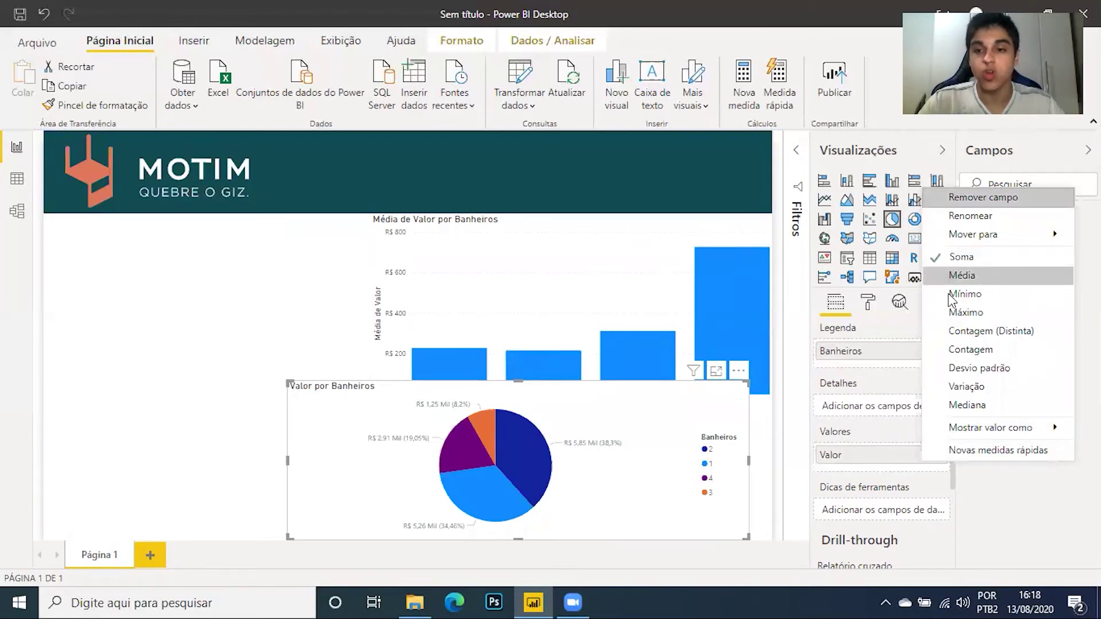
left_click(967, 350)
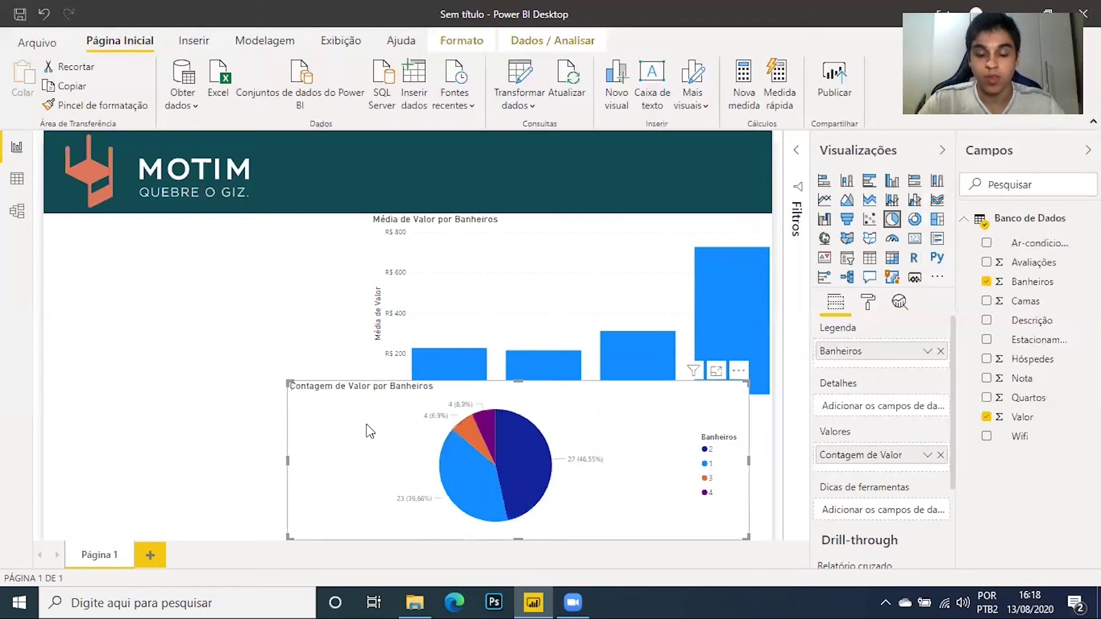
- Resize the pie chart and fit it beneath the column chart at the lower edge of the page
left_click_drag(287, 376, 248, 267)
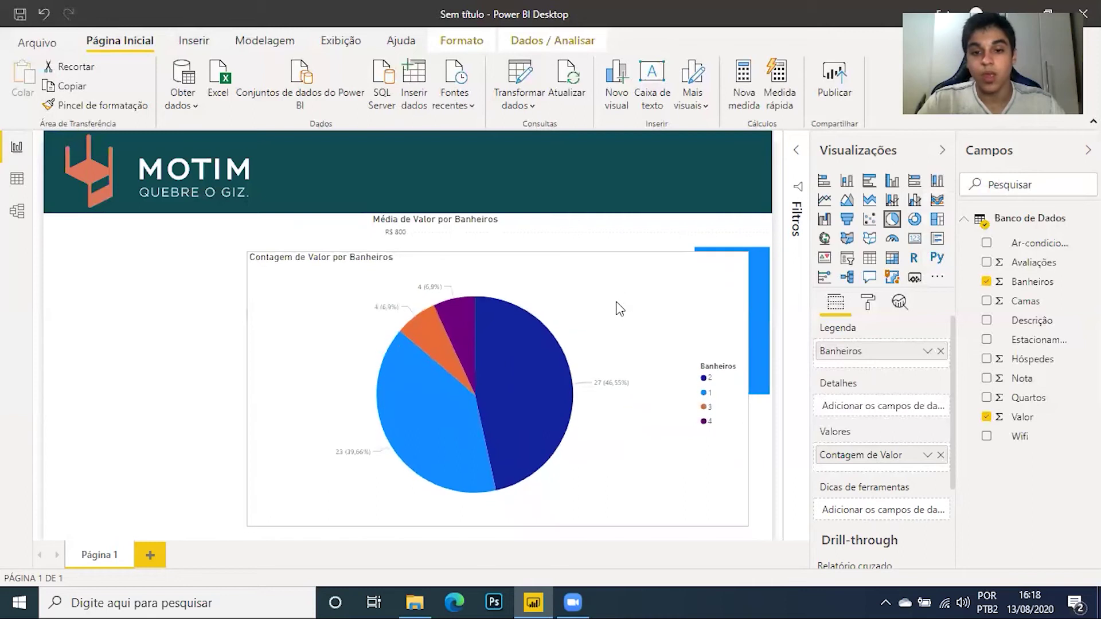
left_click_drag(619, 326, 496, 336)
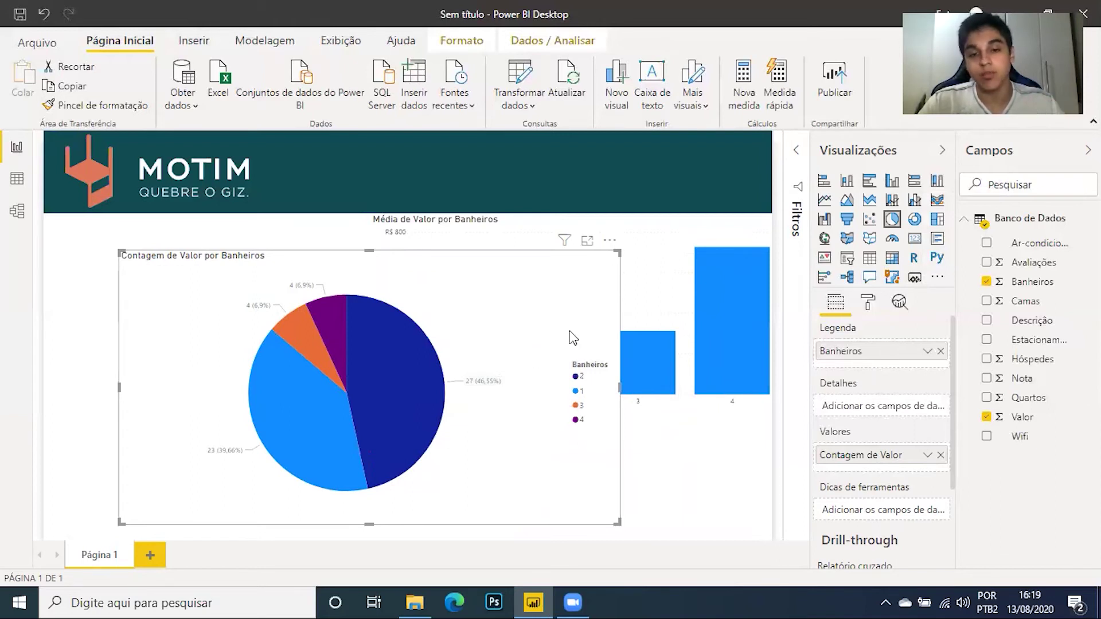
left_click_drag(618, 251, 497, 297)
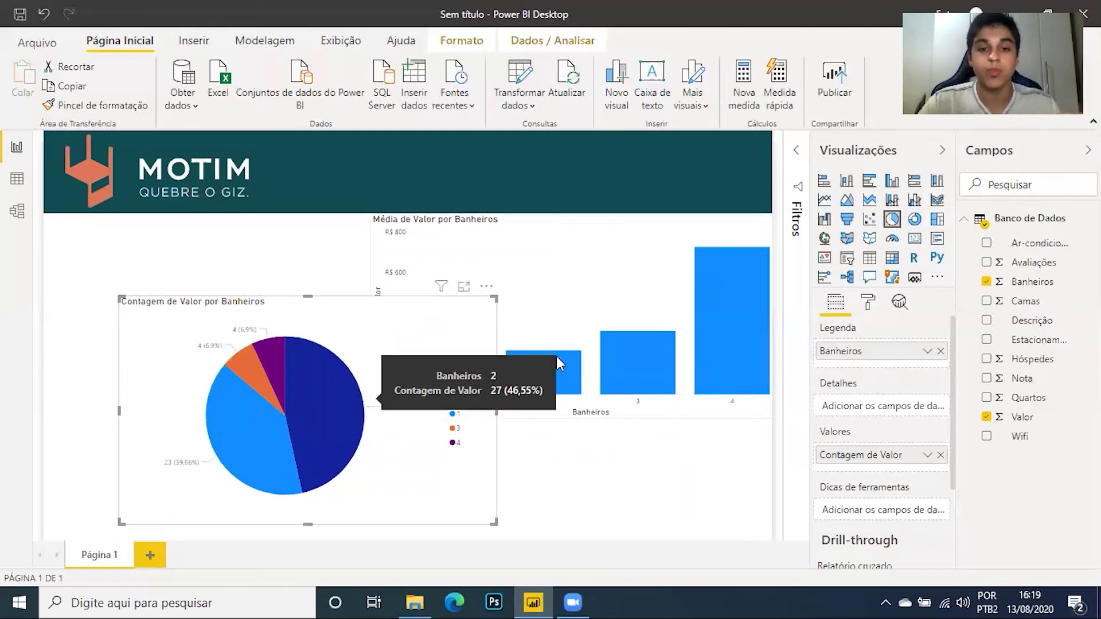
mouse_move(545, 365)
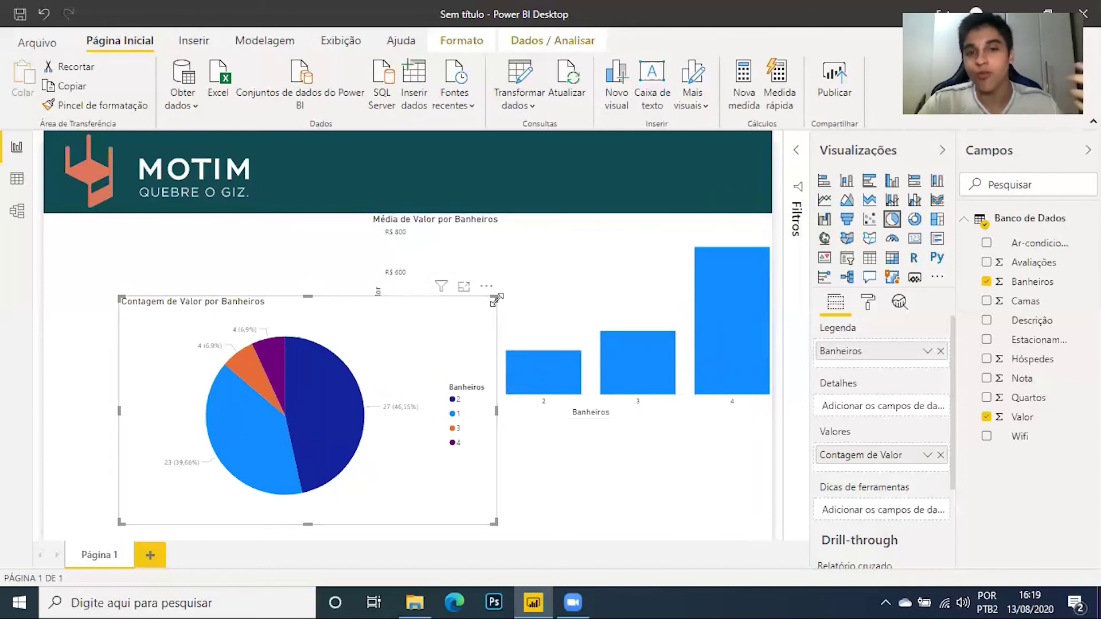
left_click_drag(496, 298, 392, 361)
left_click(285, 381)
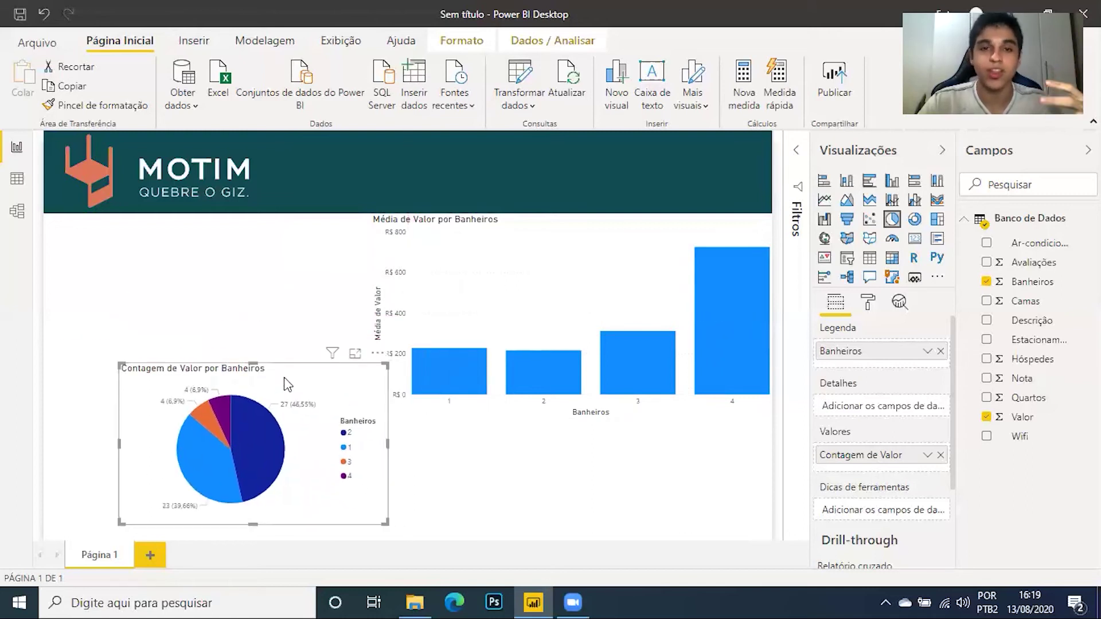
left_click_drag(310, 385, 666, 425)
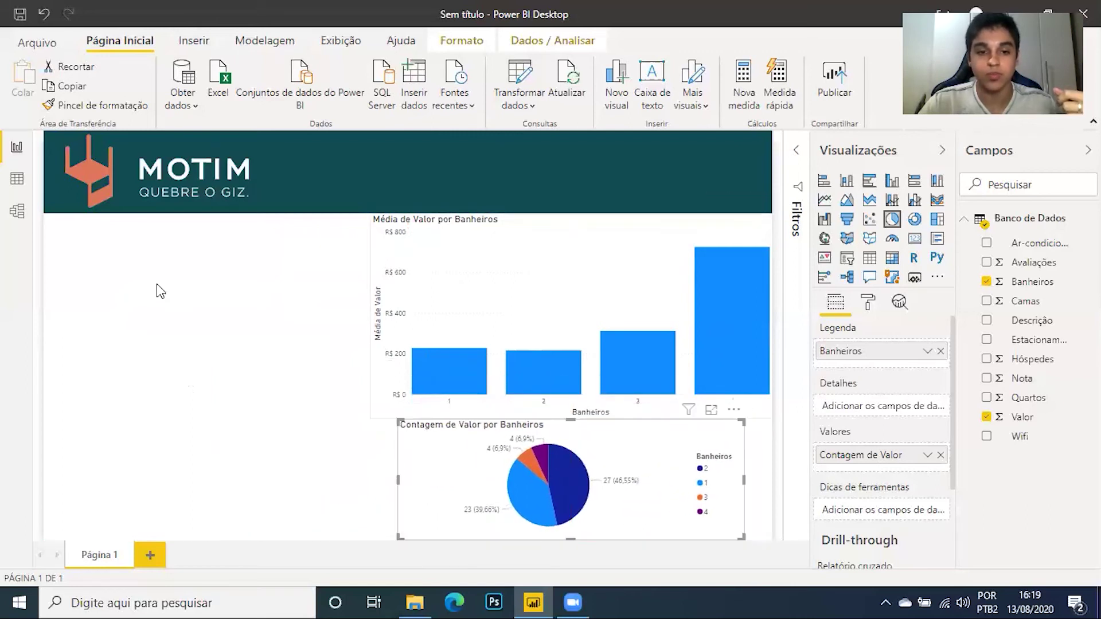
- Insert an empty line chart below the banner on the page's left half, and shrink the column chart to make room for it
left_click(202, 313)
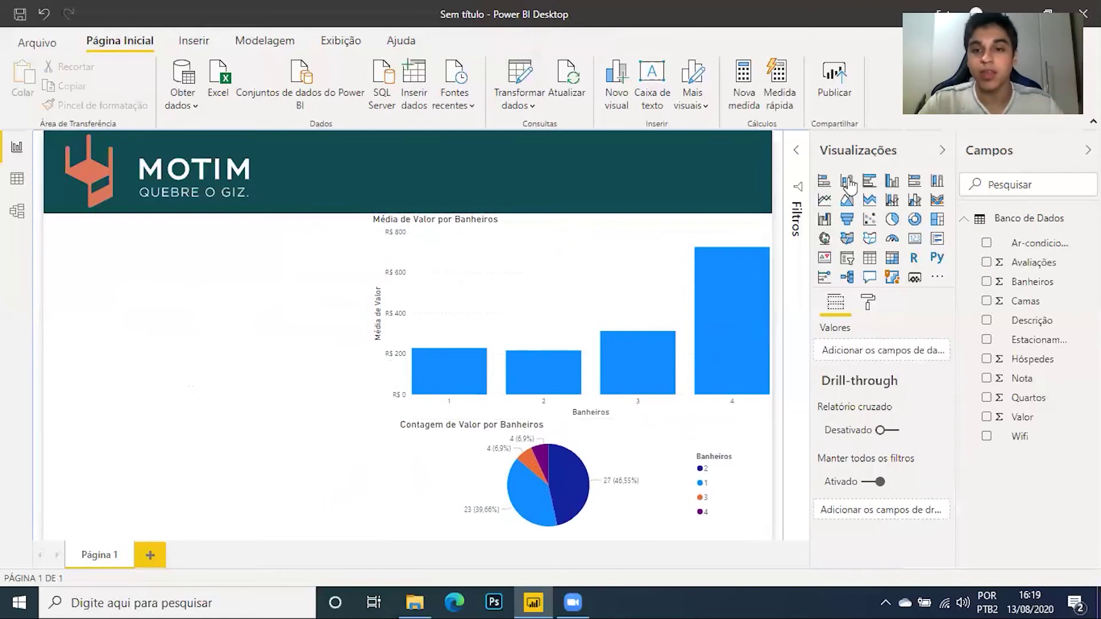
left_click(829, 202)
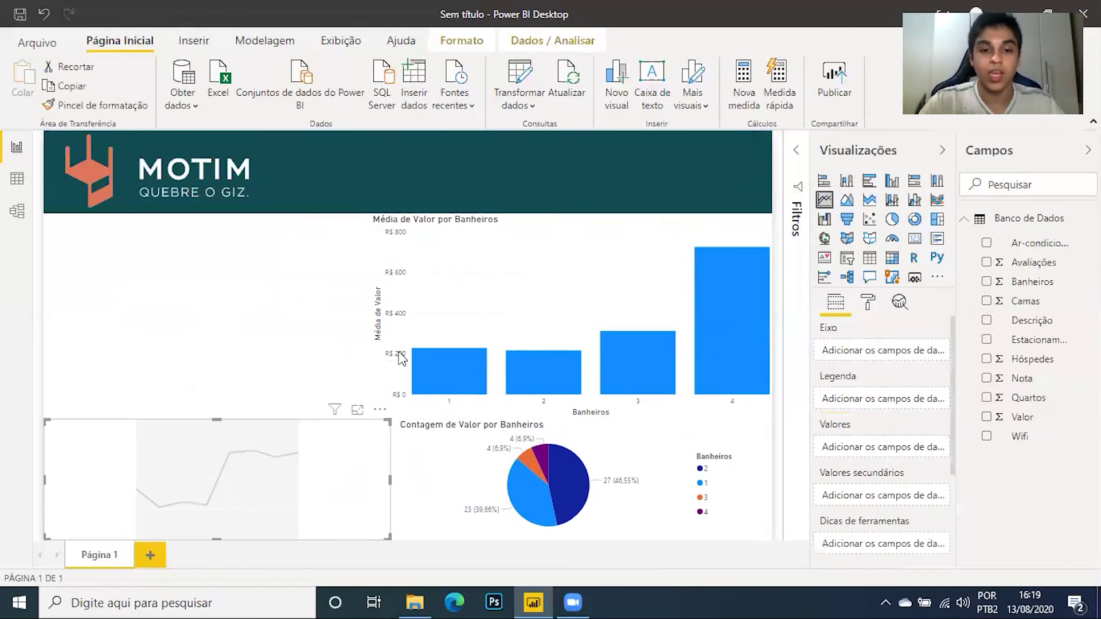
left_click_drag(315, 467, 291, 264)
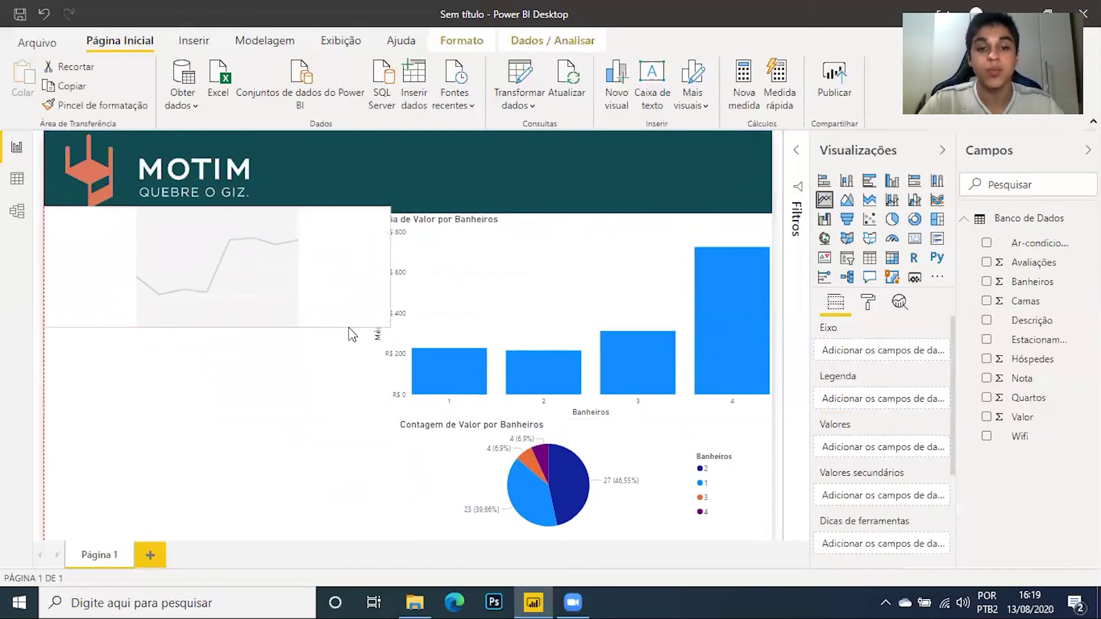
left_click(380, 421)
left_click_drag(372, 414, 406, 403)
left_click_drag(351, 300, 358, 308)
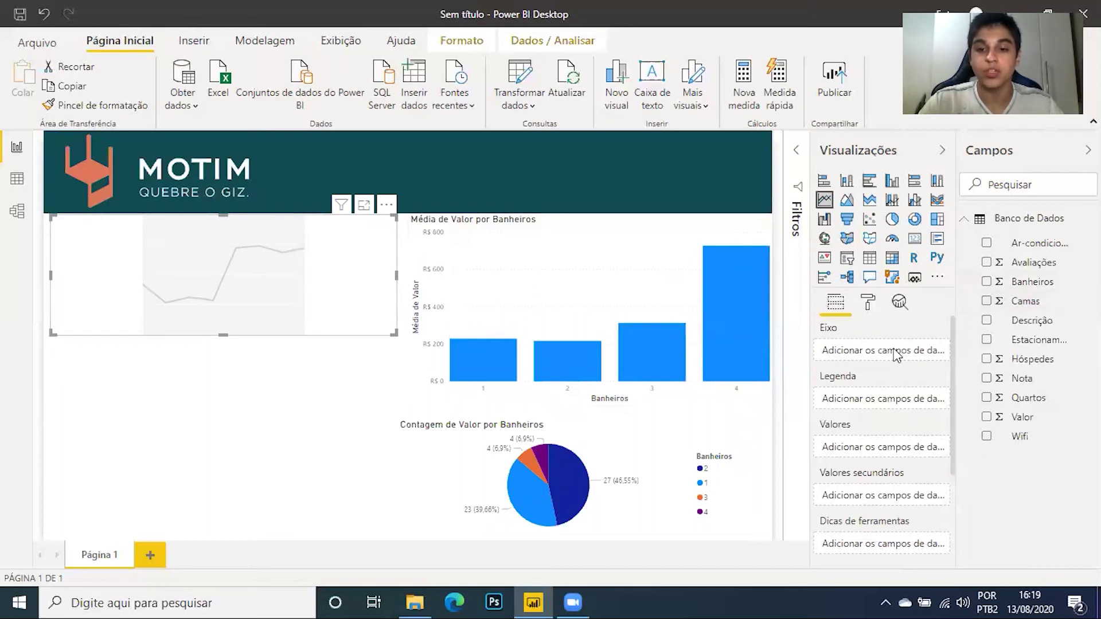
- Assign Camas as the line chart's axis and Nota as its values, then make the chart taller and shift it slightly lower
left_click_drag(897, 355, 892, 351)
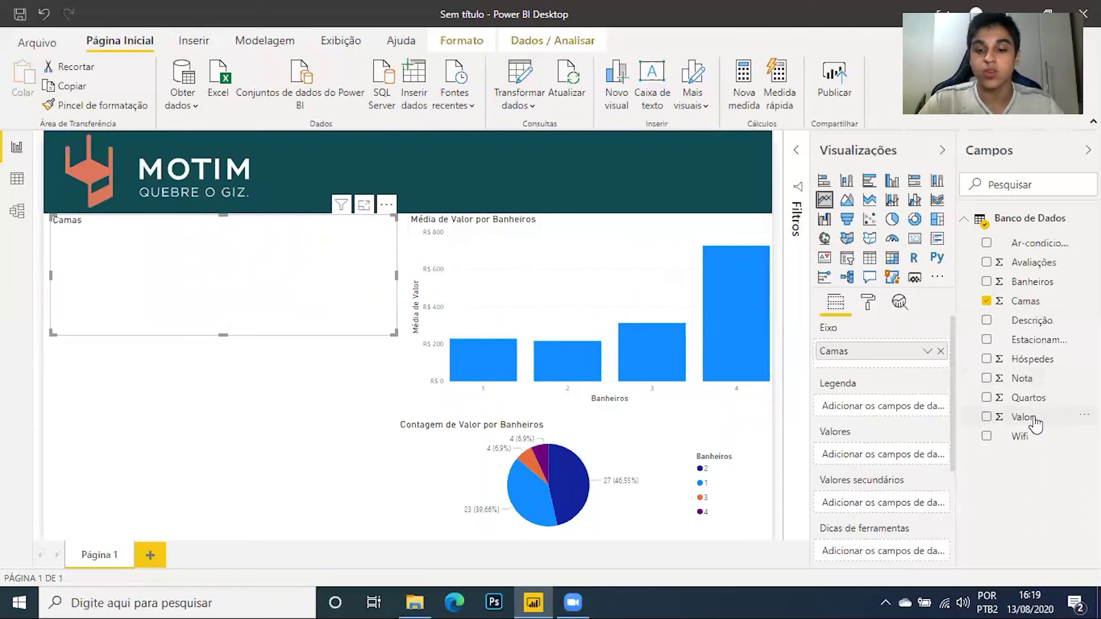
left_click_drag(1024, 379, 865, 458)
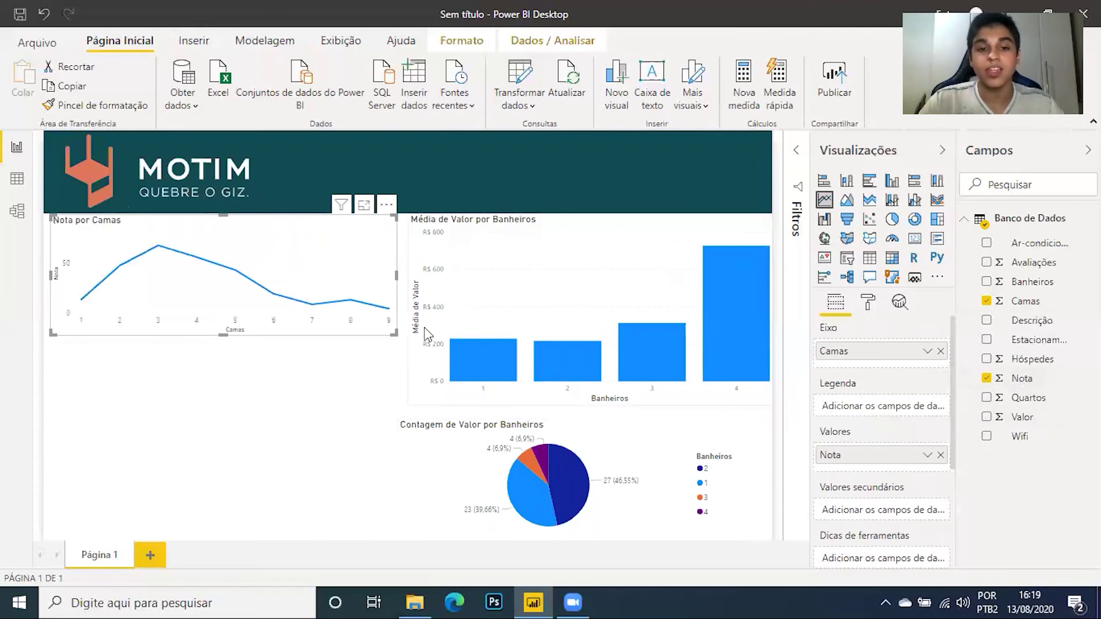
left_click_drag(395, 338, 393, 368)
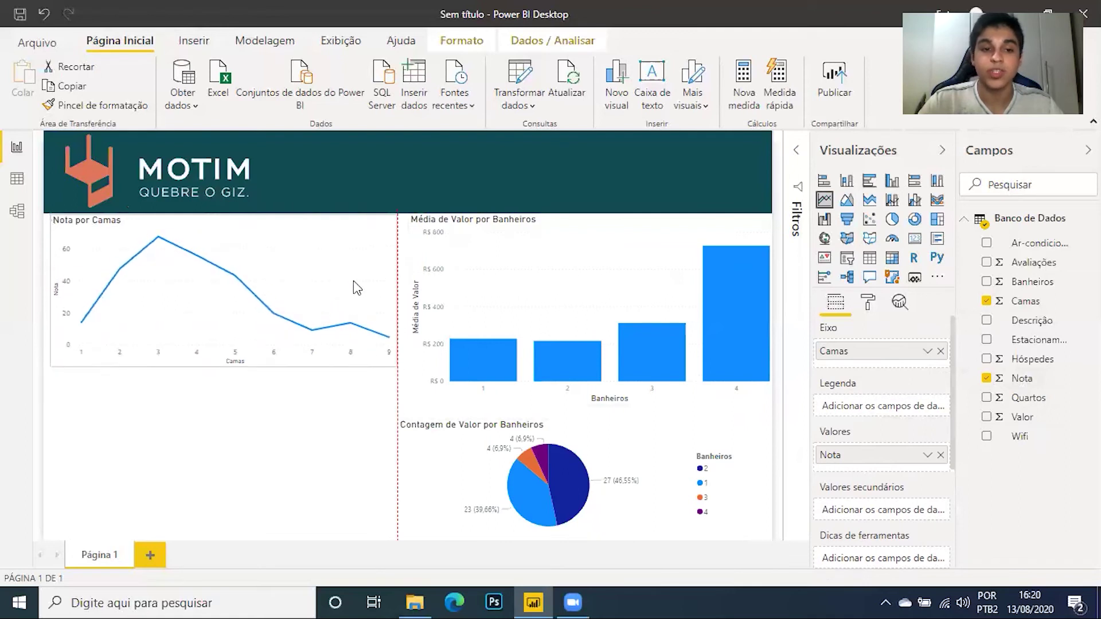
left_click_drag(361, 293, 359, 306)
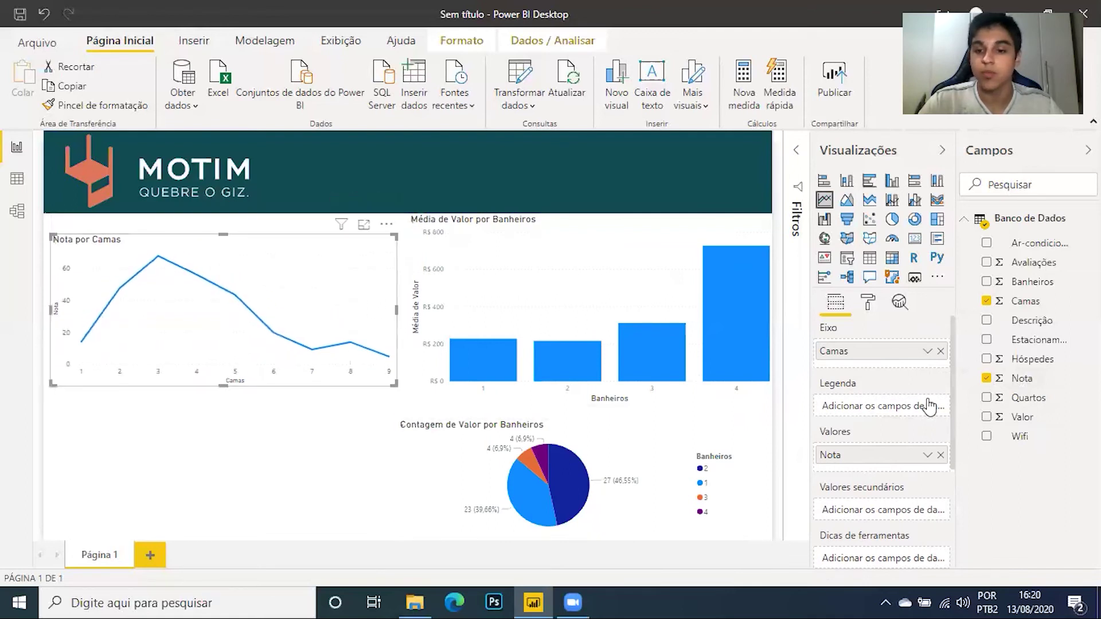
- Aggregate the line chart's Nota field by Média, then enlarge the chart over its neighbours and move it up to the banner's lower edge
left_click(927, 456)
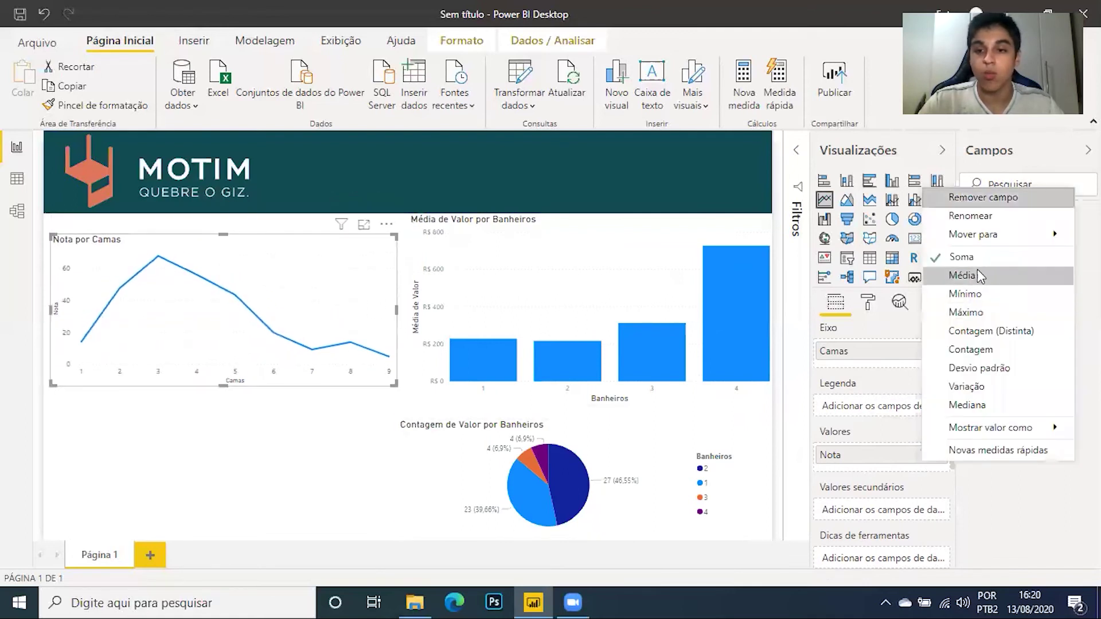
left_click(576, 334)
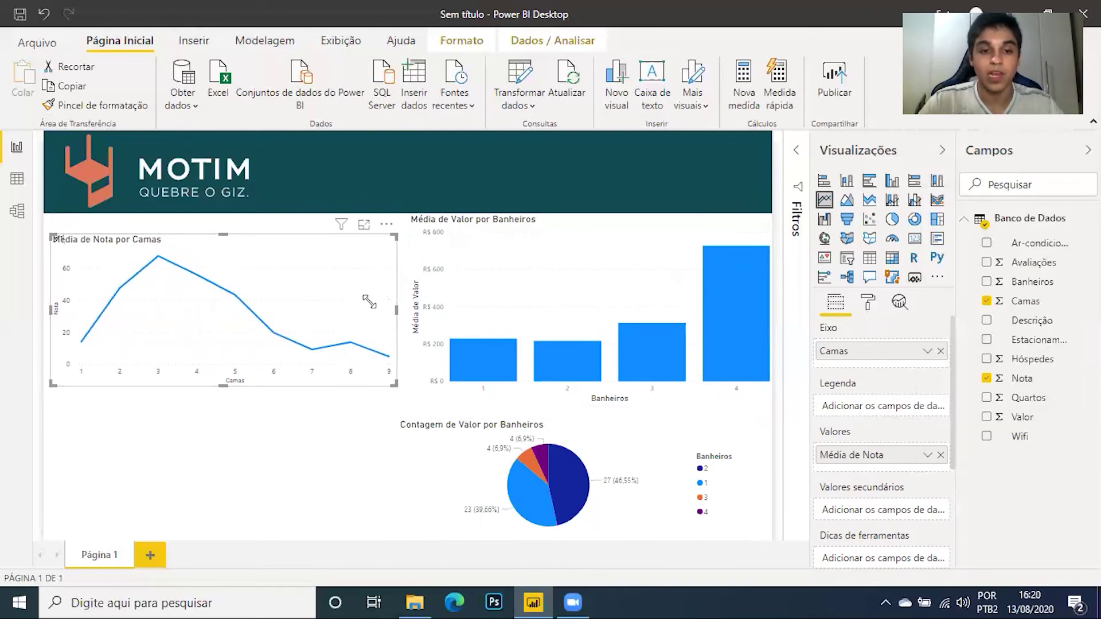
left_click_drag(400, 395, 517, 459)
left_click_drag(431, 286, 429, 246)
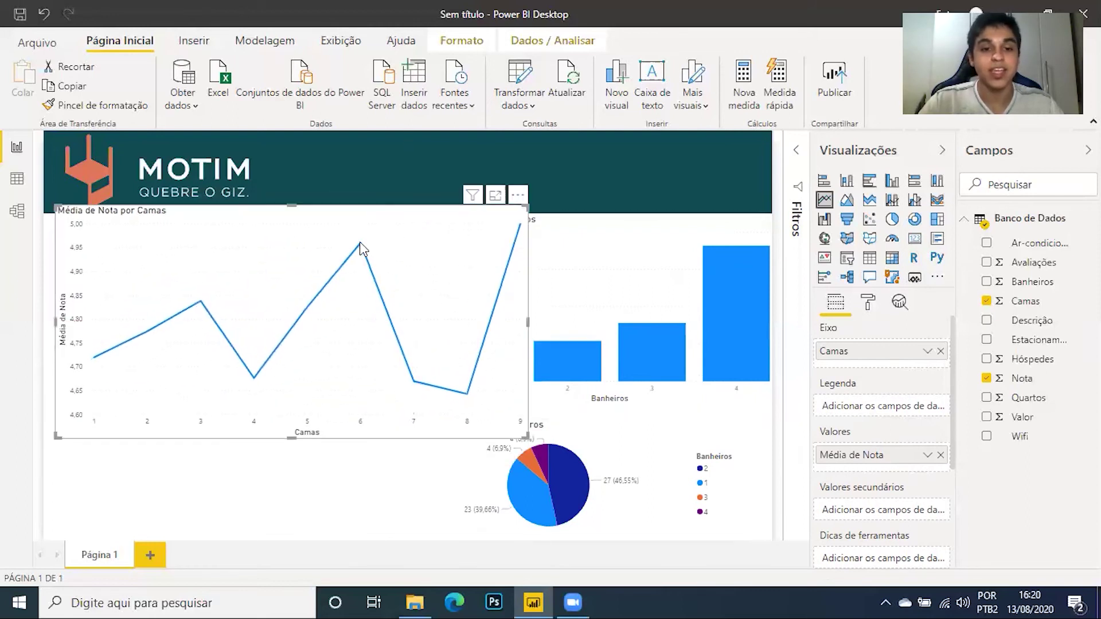
mouse_move(359, 248)
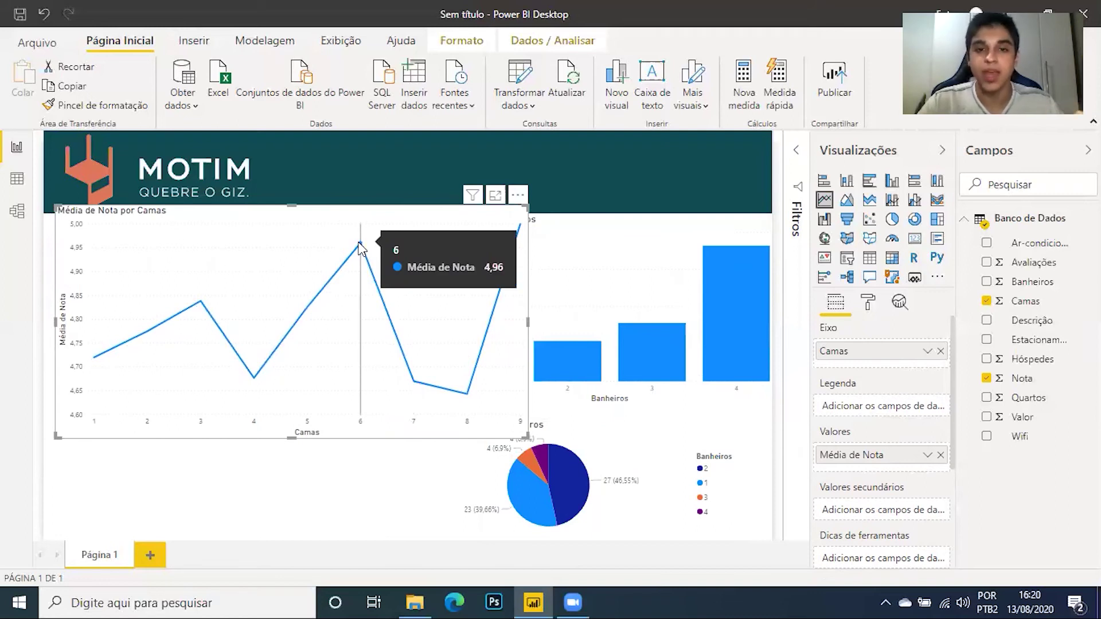
- Inspect the line chart's average ratings per bed count, then shrink it beside the column chart and shift it slightly below the banner
mouse_move(247, 362)
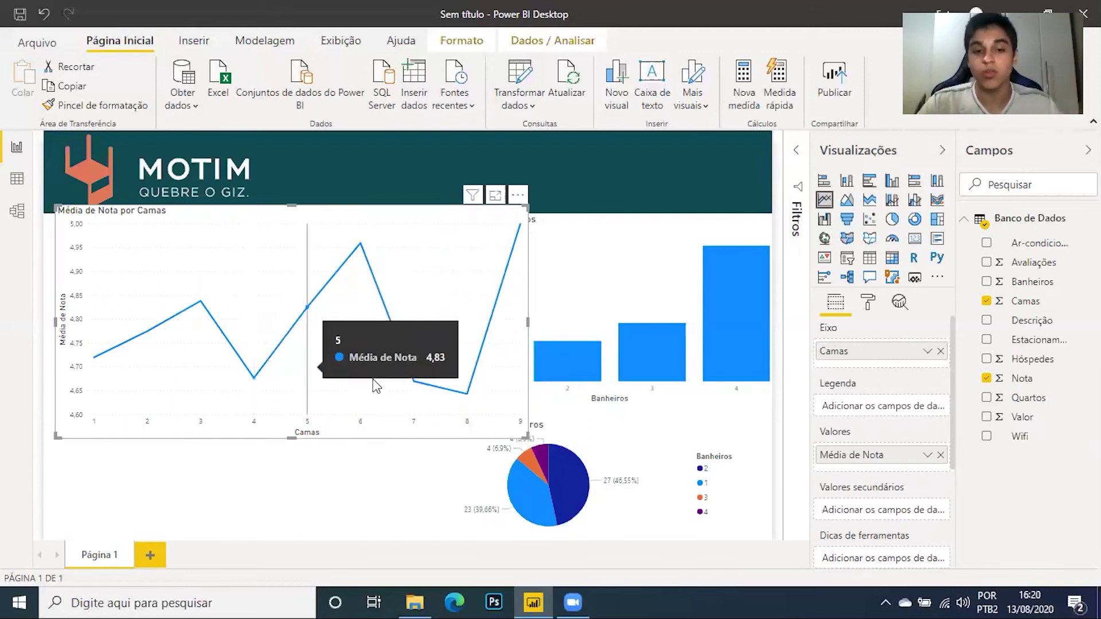
mouse_move(455, 395)
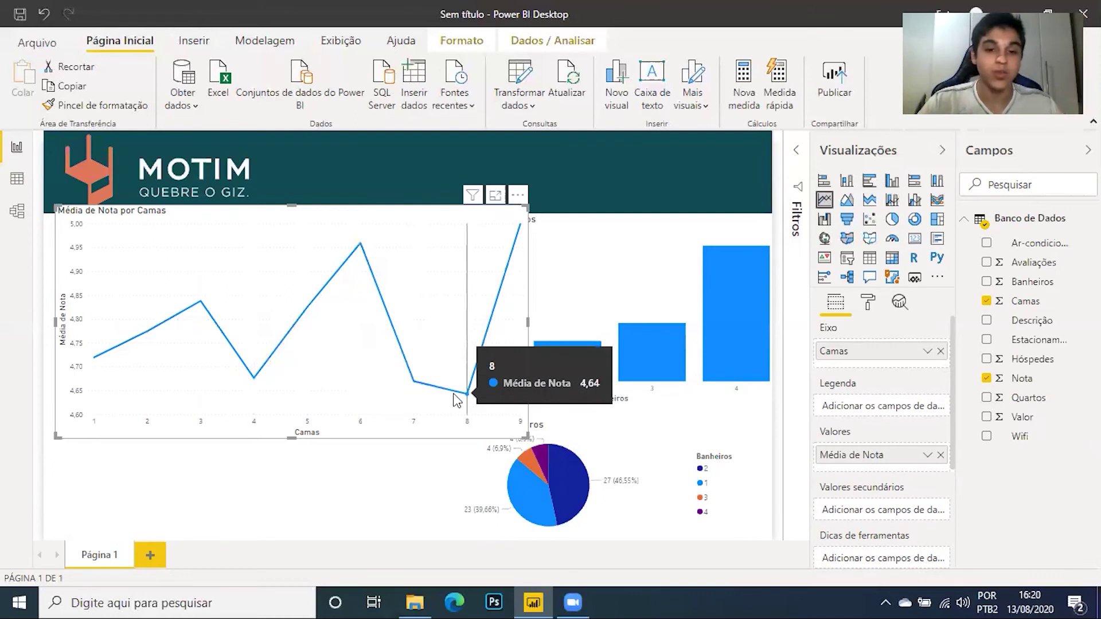
mouse_move(515, 299)
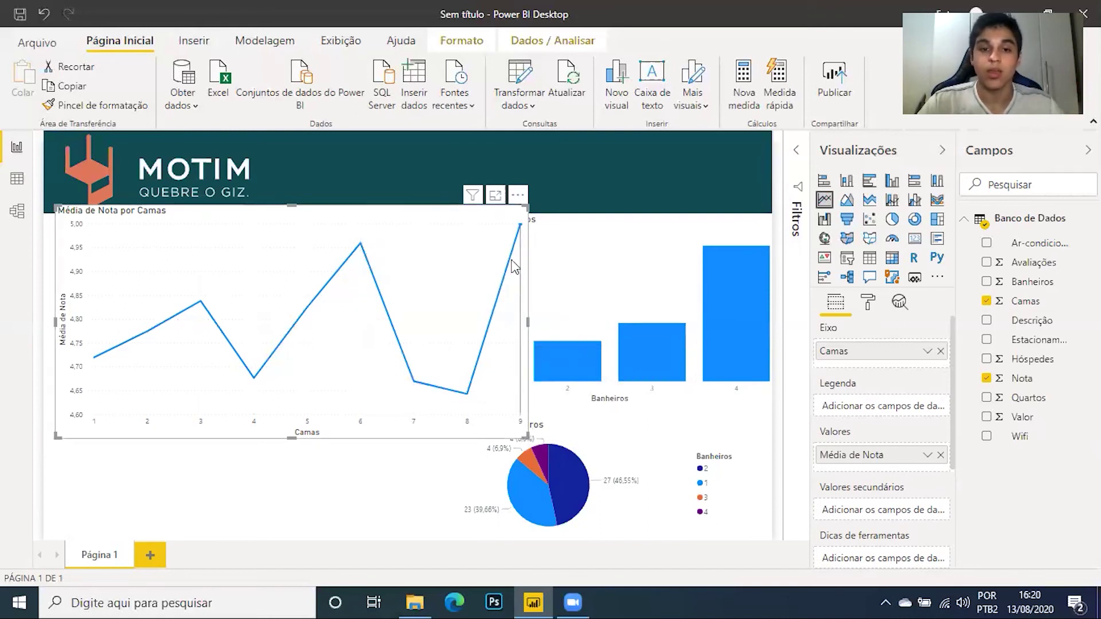
mouse_move(523, 235)
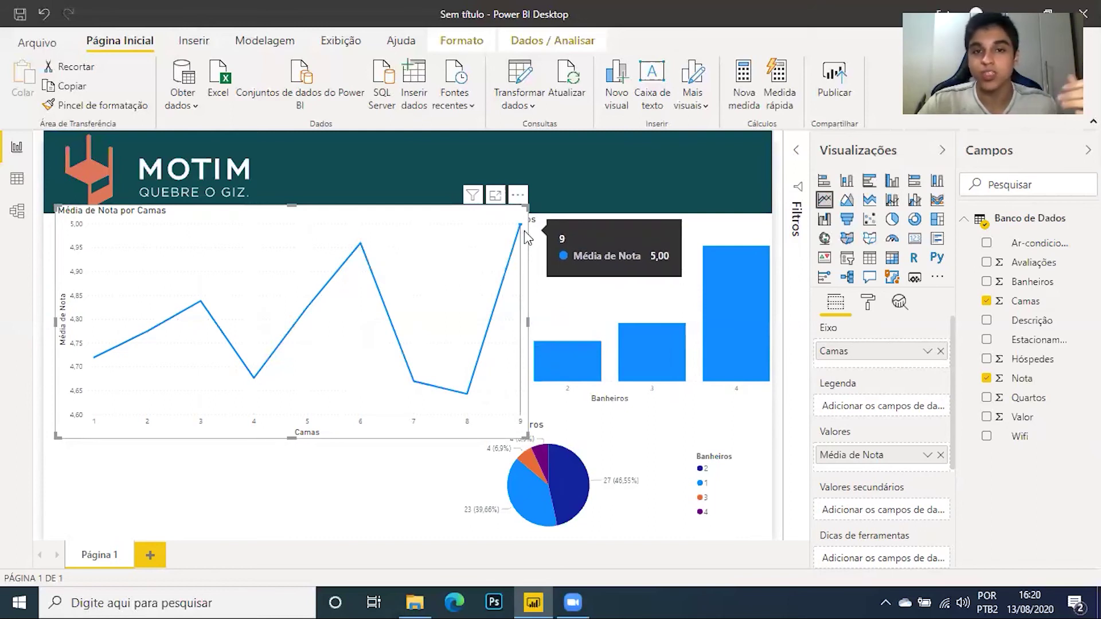
left_click_drag(512, 429, 384, 375)
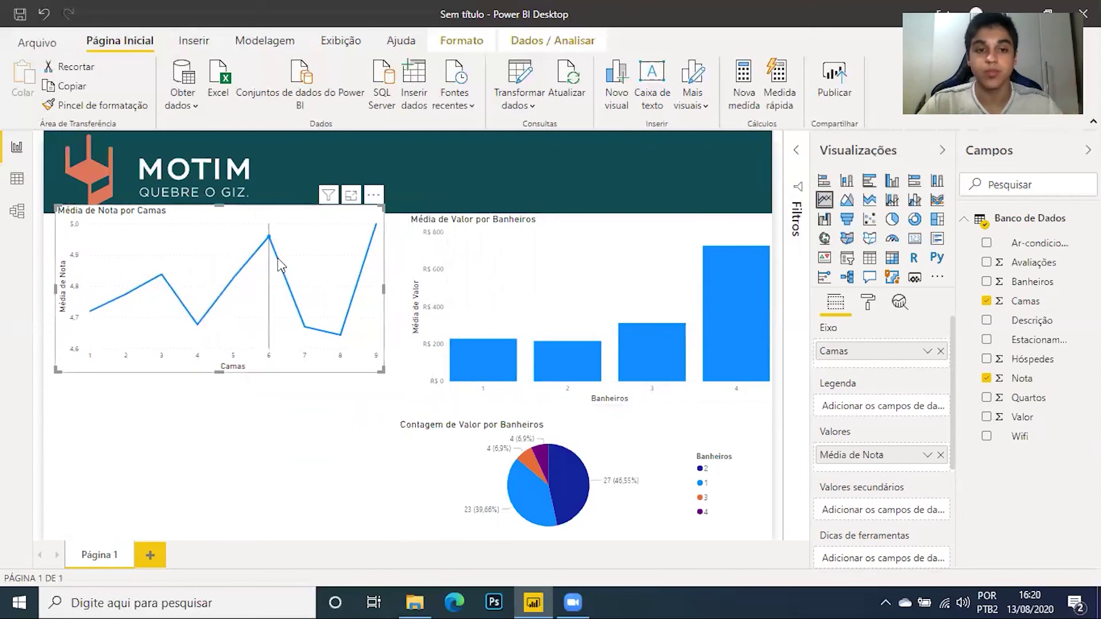
left_click_drag(307, 265, 312, 274)
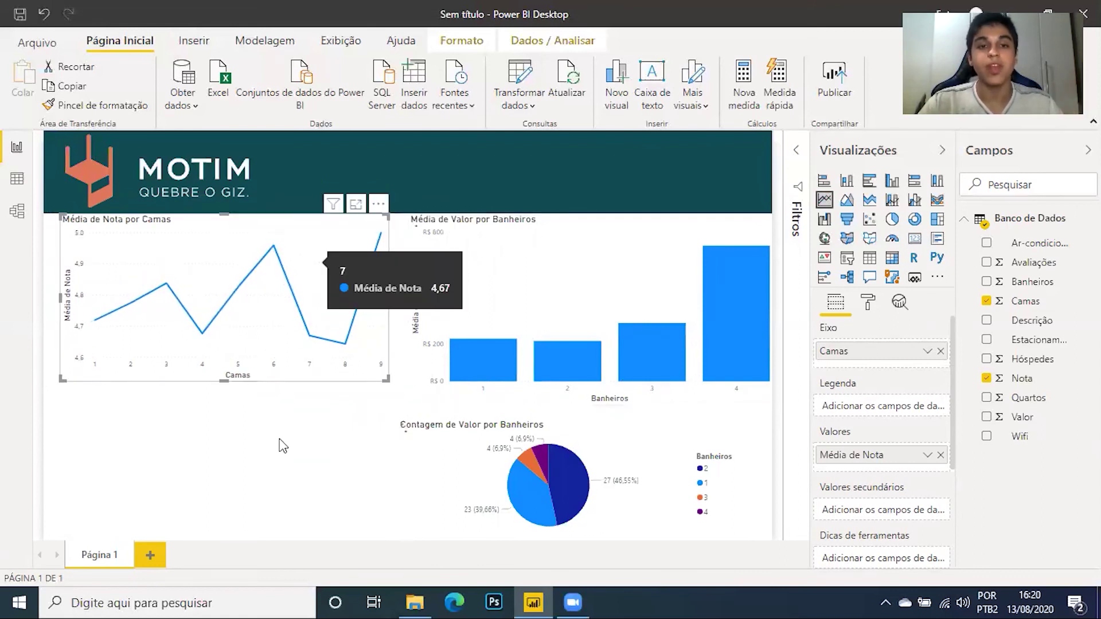
- Insert an empty stacked bar chart below the line chart, move it up and extend its upper edge to the line chart
left_click(282, 444)
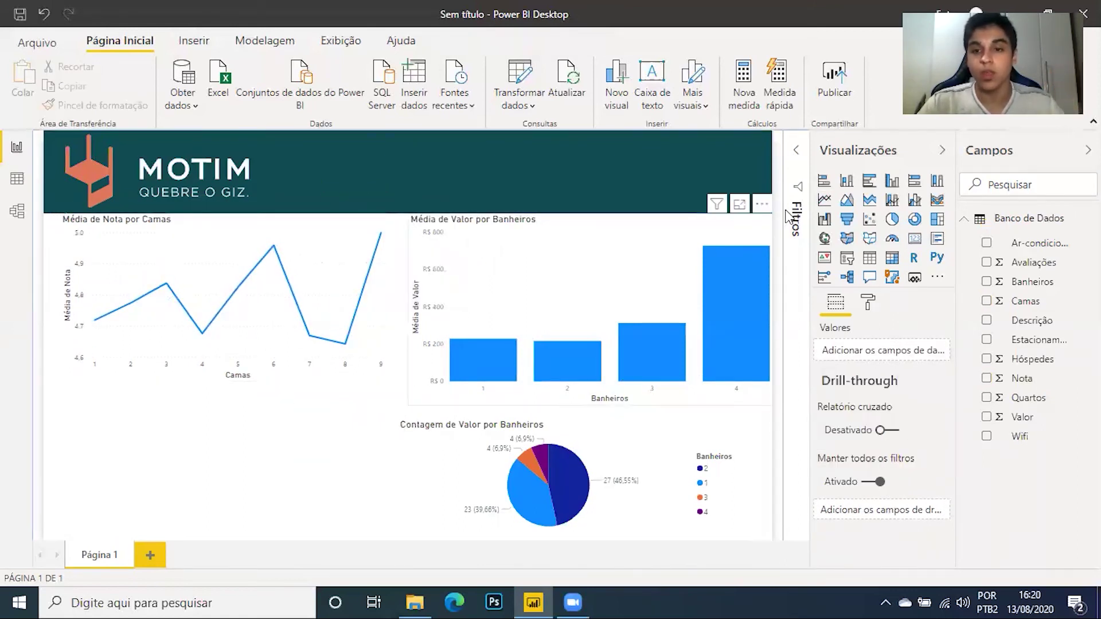
left_click(826, 182)
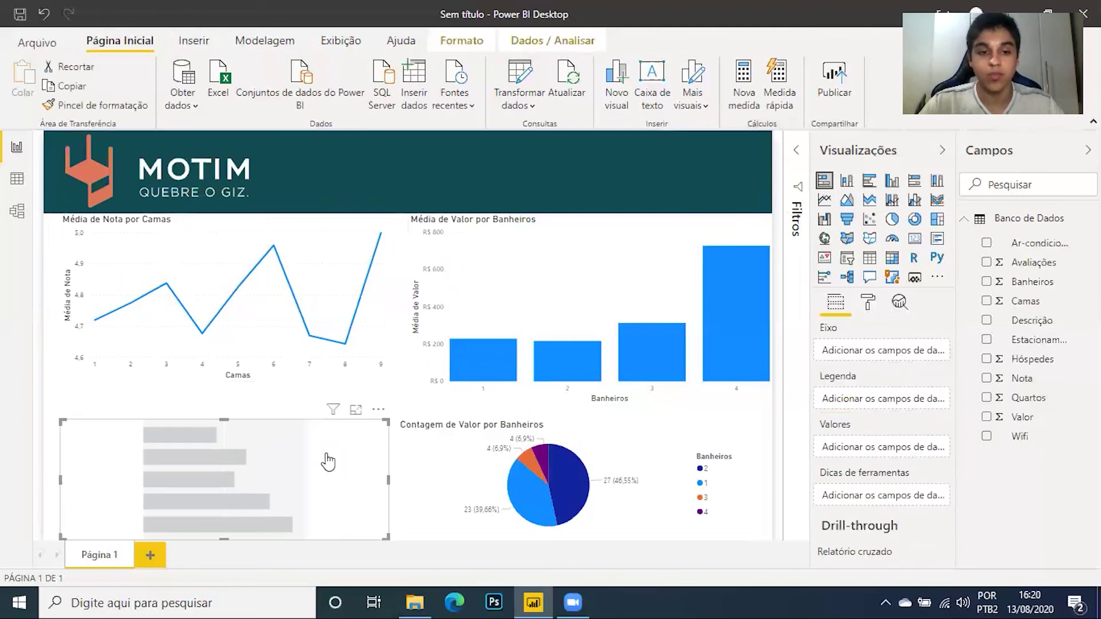
left_click_drag(330, 441, 327, 438)
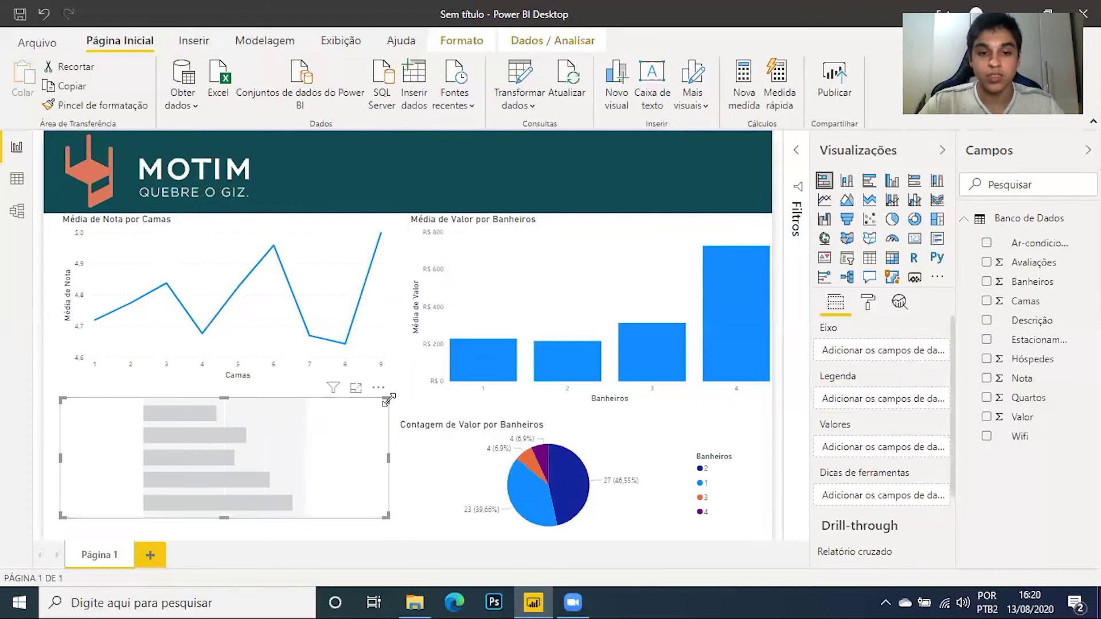
left_click_drag(389, 399, 389, 385)
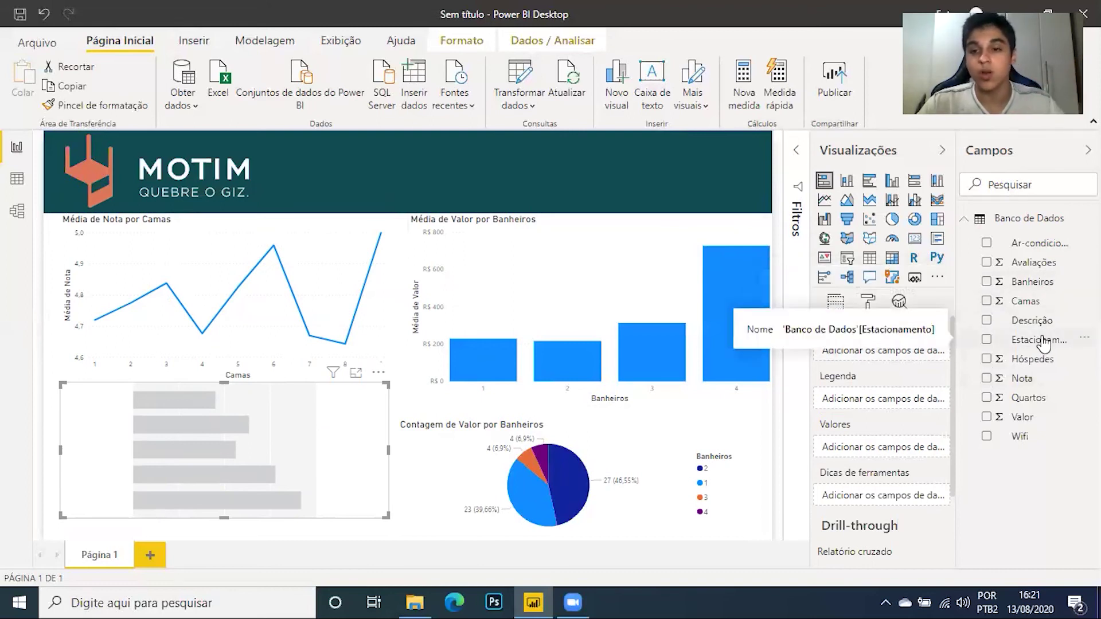
- Assign Estacionamento as the bar chart's axis and Valor as its values, aggregated by Média
left_click_drag(1043, 344, 888, 357)
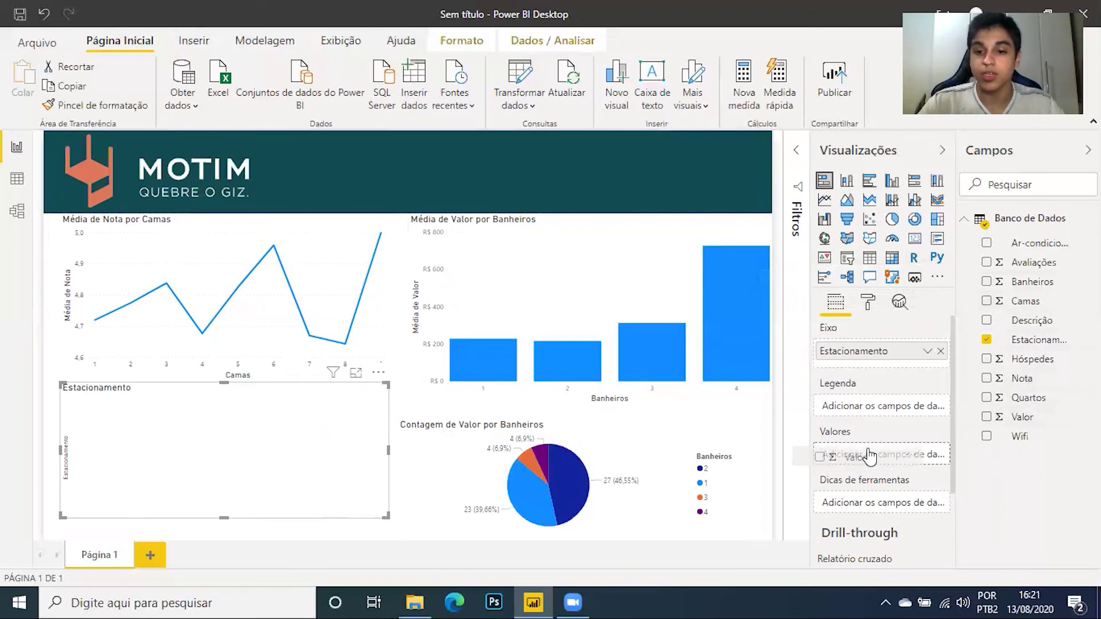
left_click_drag(579, 501, 376, 496)
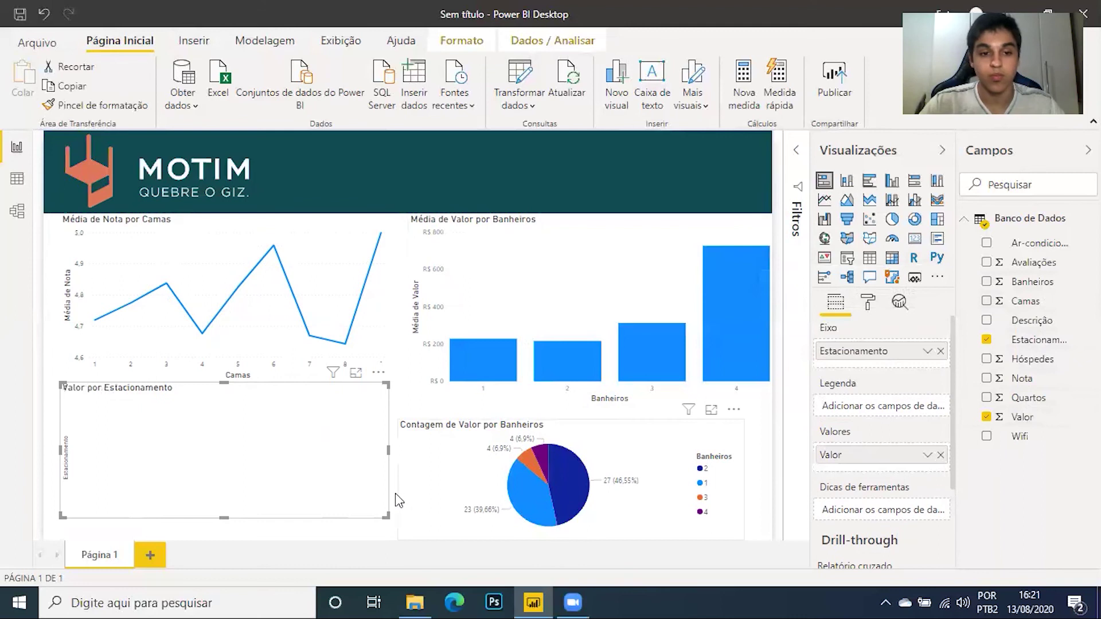
left_click(926, 456)
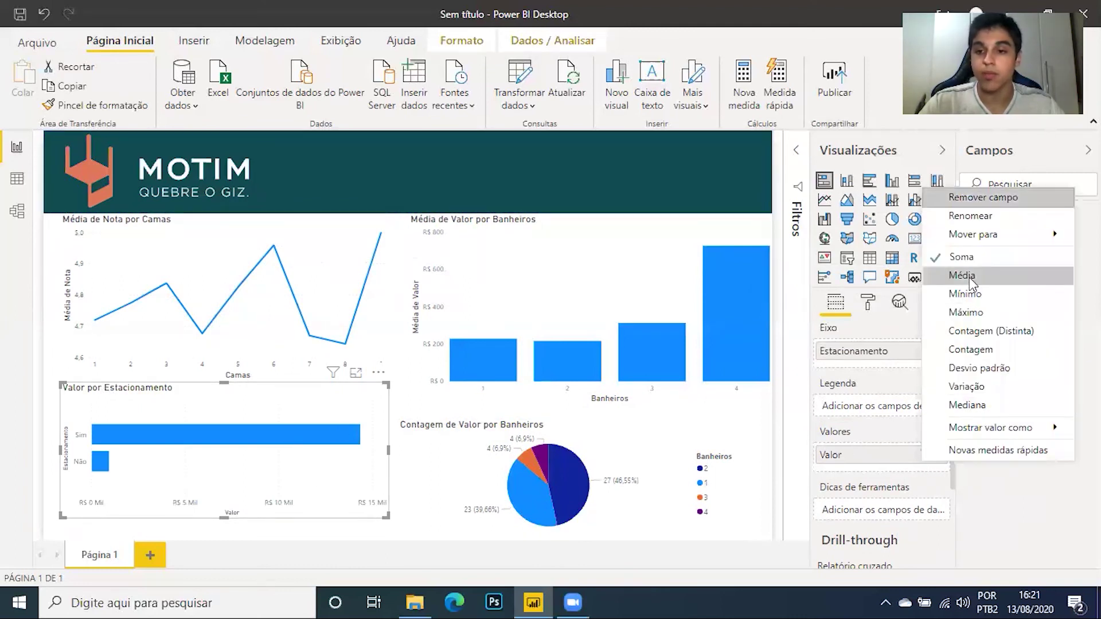
key("Return")
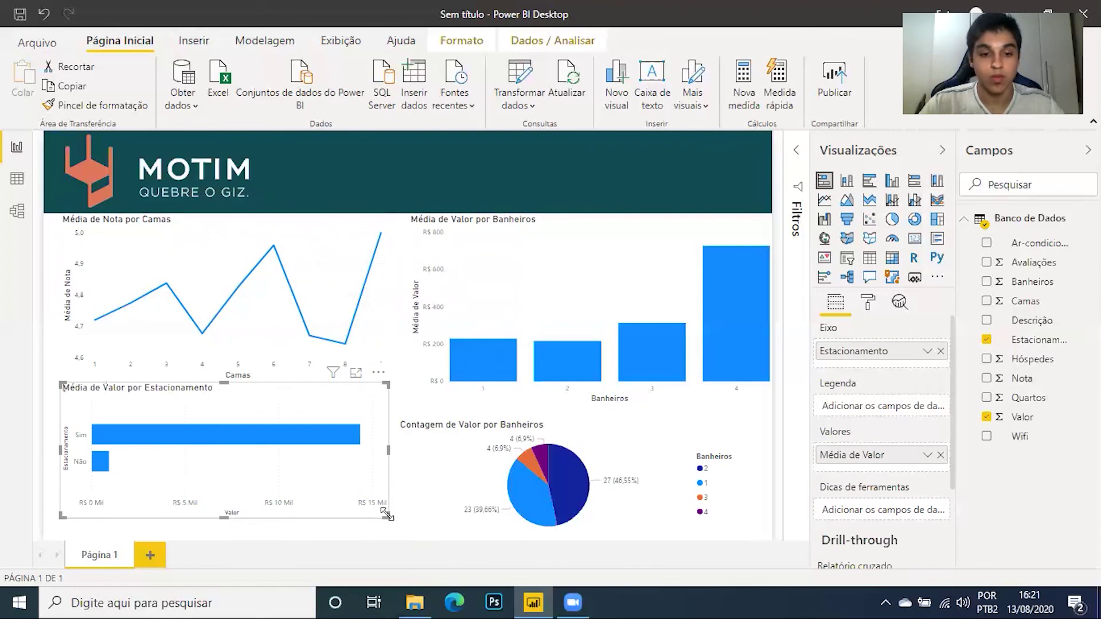
- Enlarge the bar chart to inspect its Sim and Não bars, then shrink it to fit beneath the line chart
left_click_drag(386, 514, 396, 530)
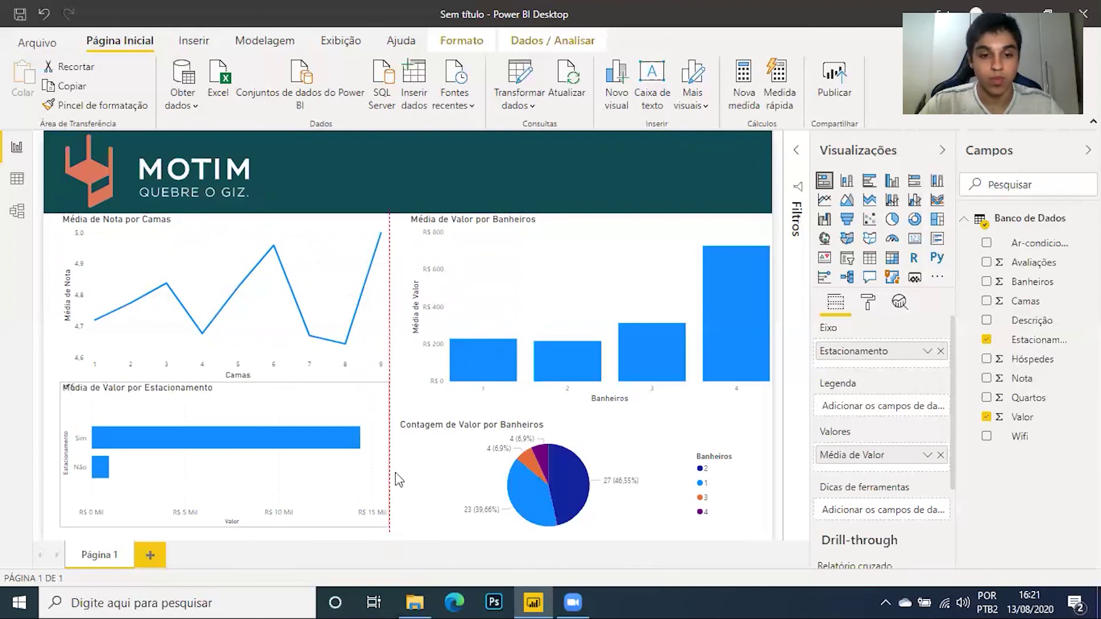
left_click_drag(394, 386, 514, 282)
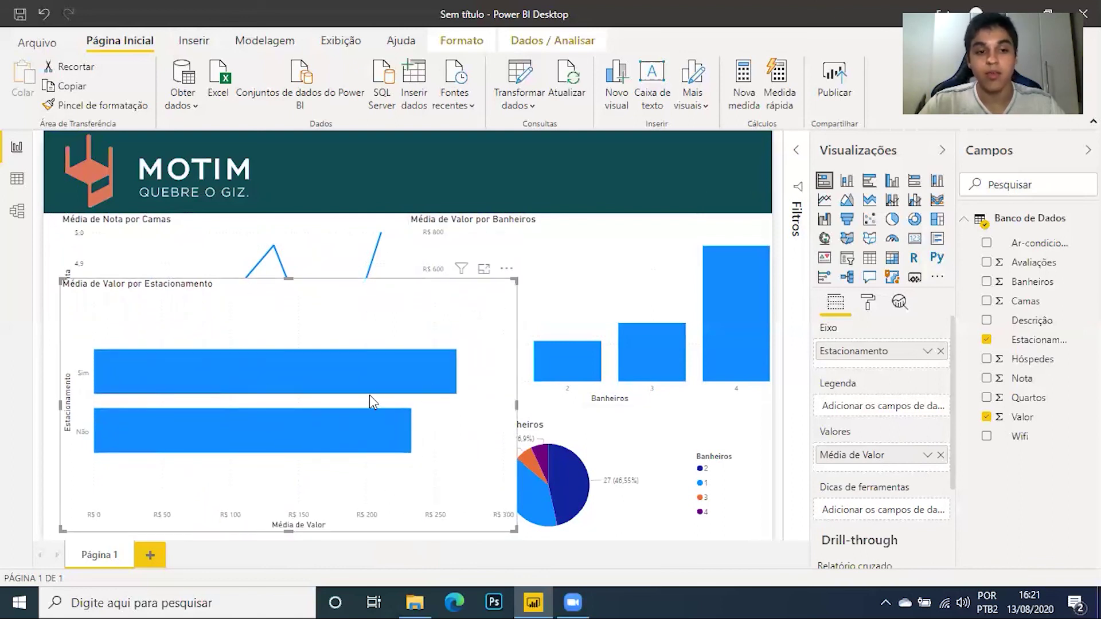
mouse_move(428, 377)
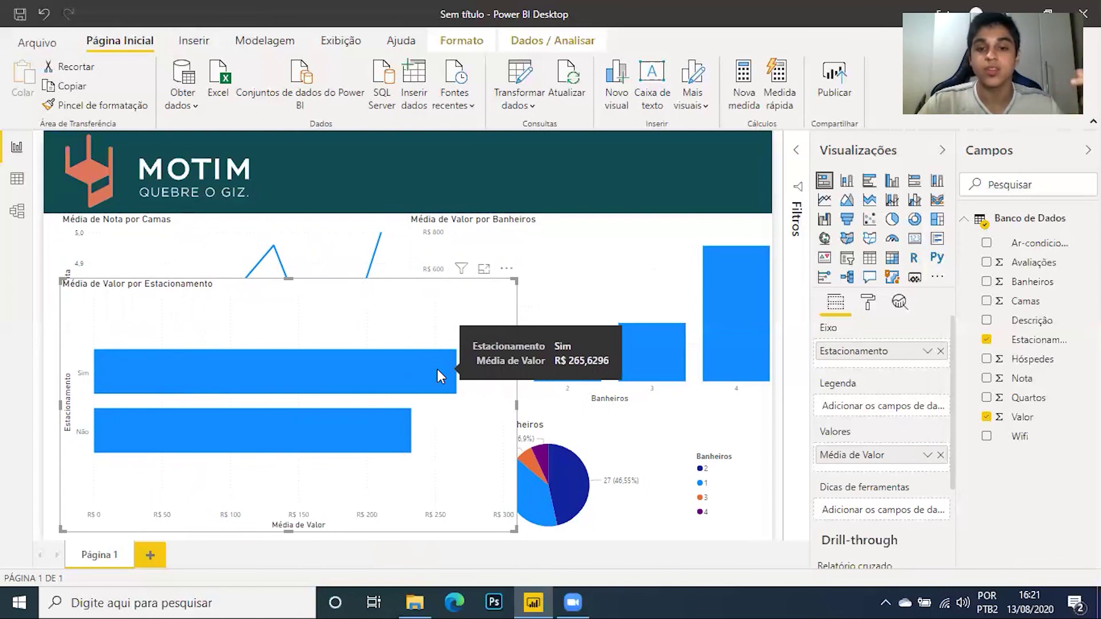
mouse_move(386, 434)
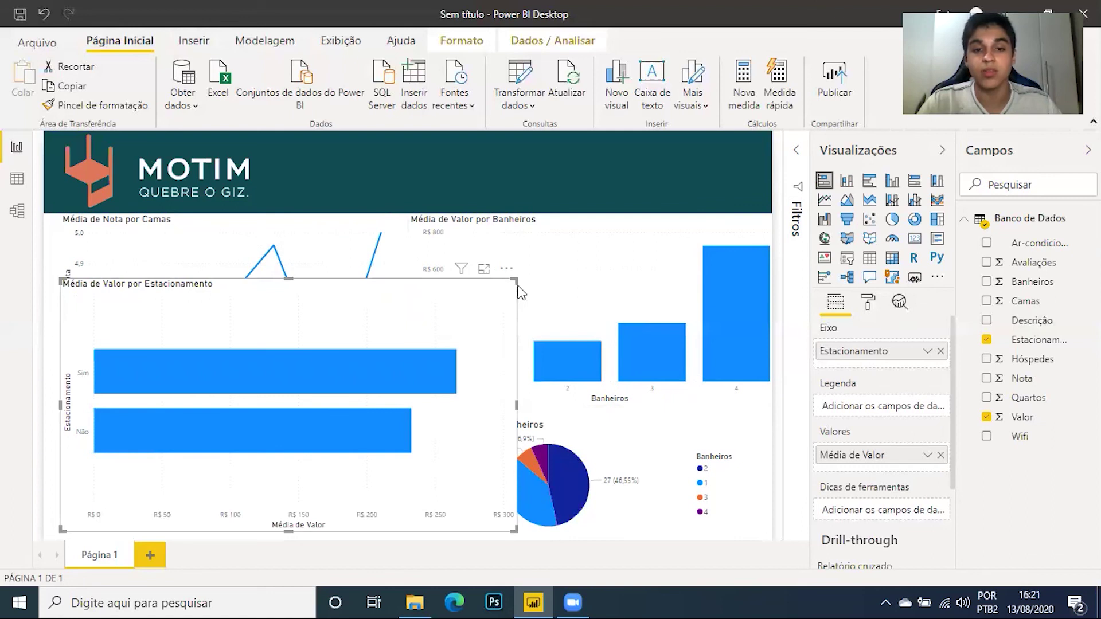
left_click_drag(514, 281, 405, 392)
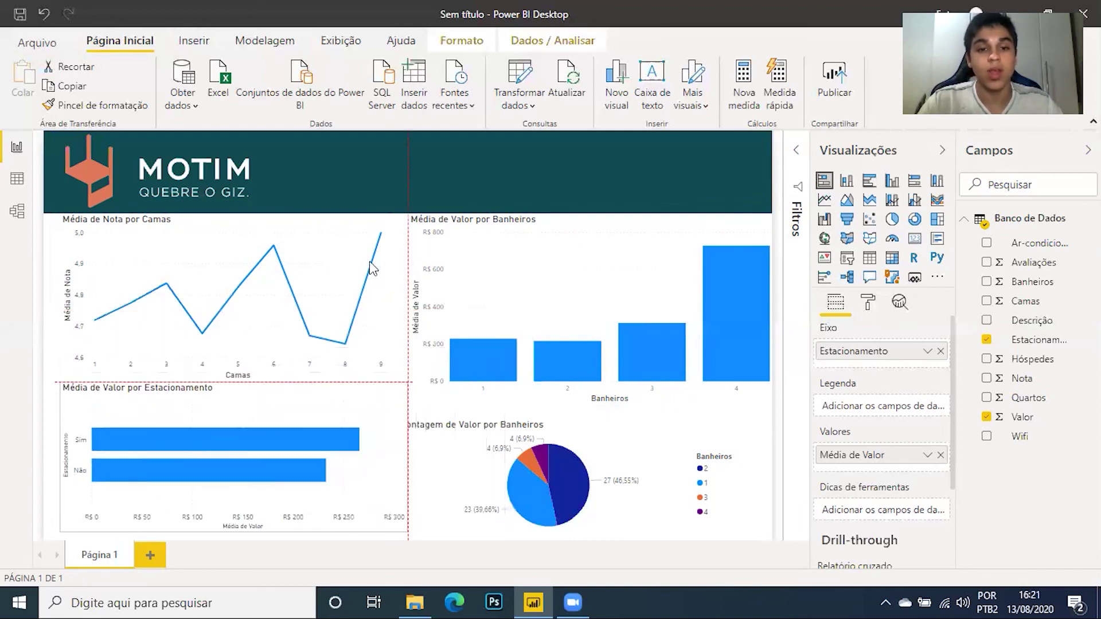
mouse_move(383, 236)
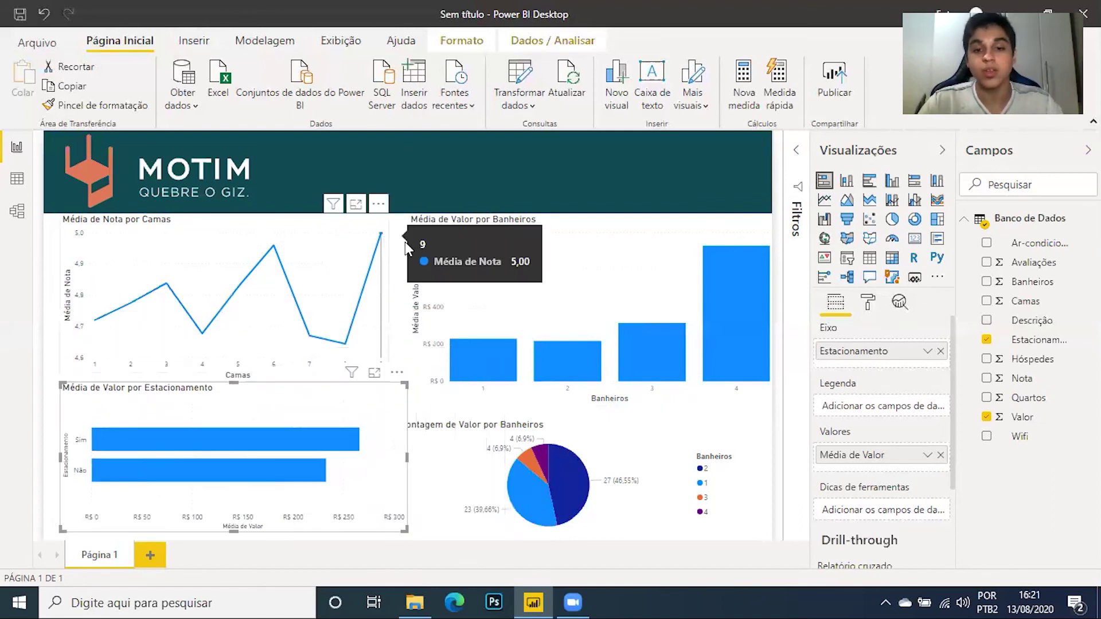